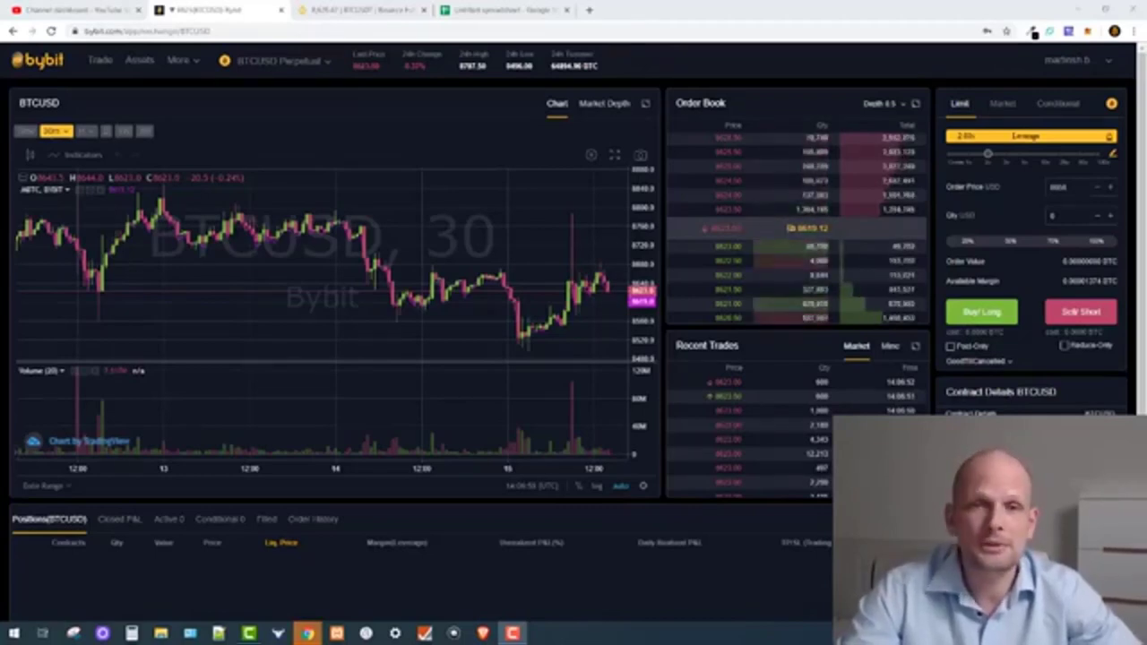
# Set the leverage for the BTCUSD perpetual contract on Bybit to 12x.
pyautogui.click(357, 11)
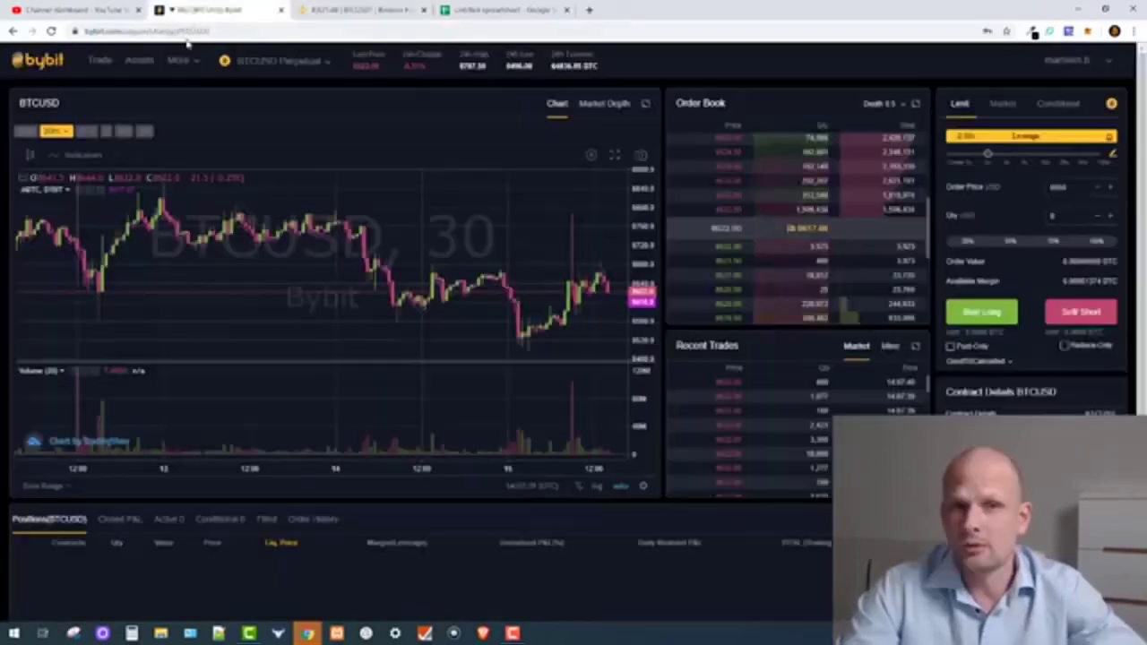
pyautogui.click(189, 10)
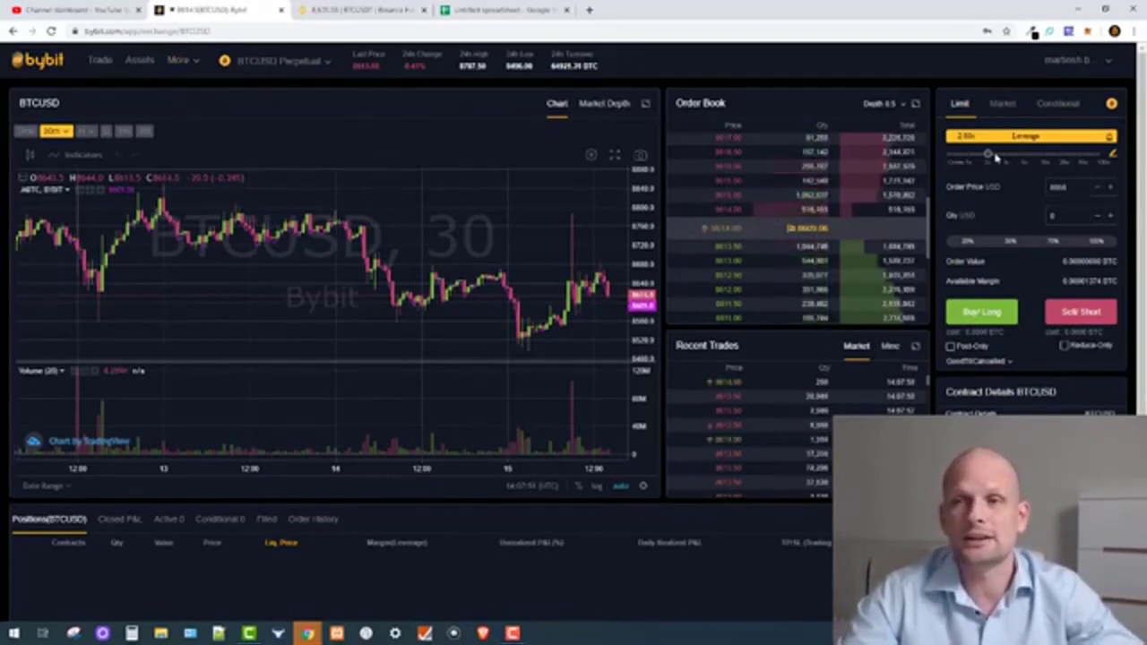
pyautogui.moveTo(989, 157); pyautogui.dragTo(1027, 159)
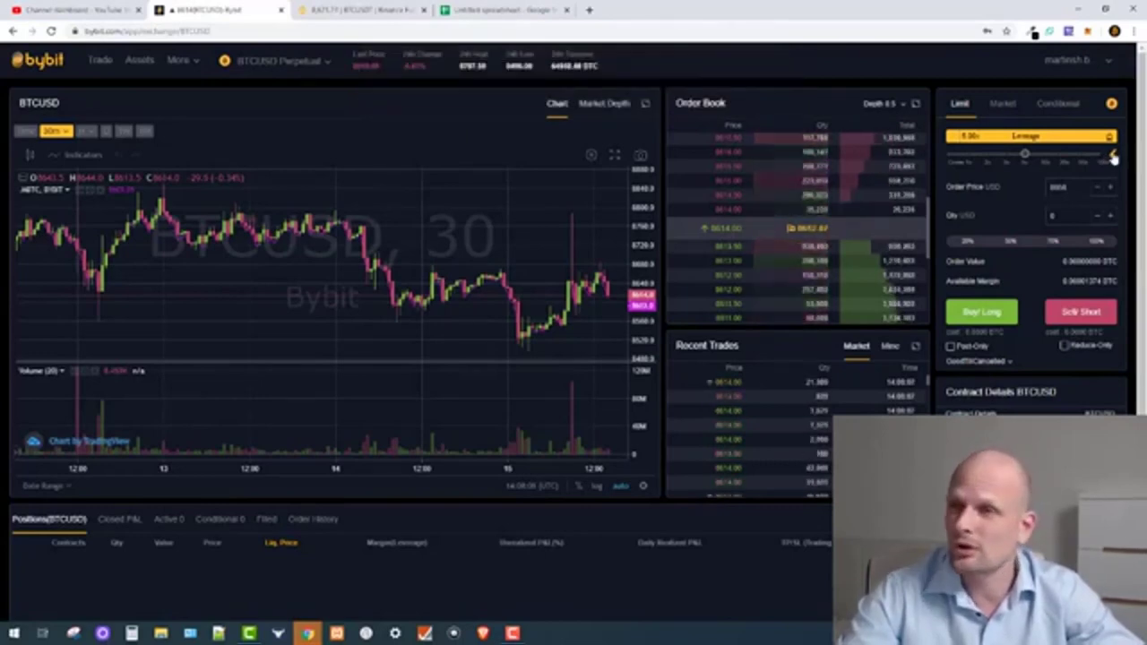
pyautogui.click(1113, 157)
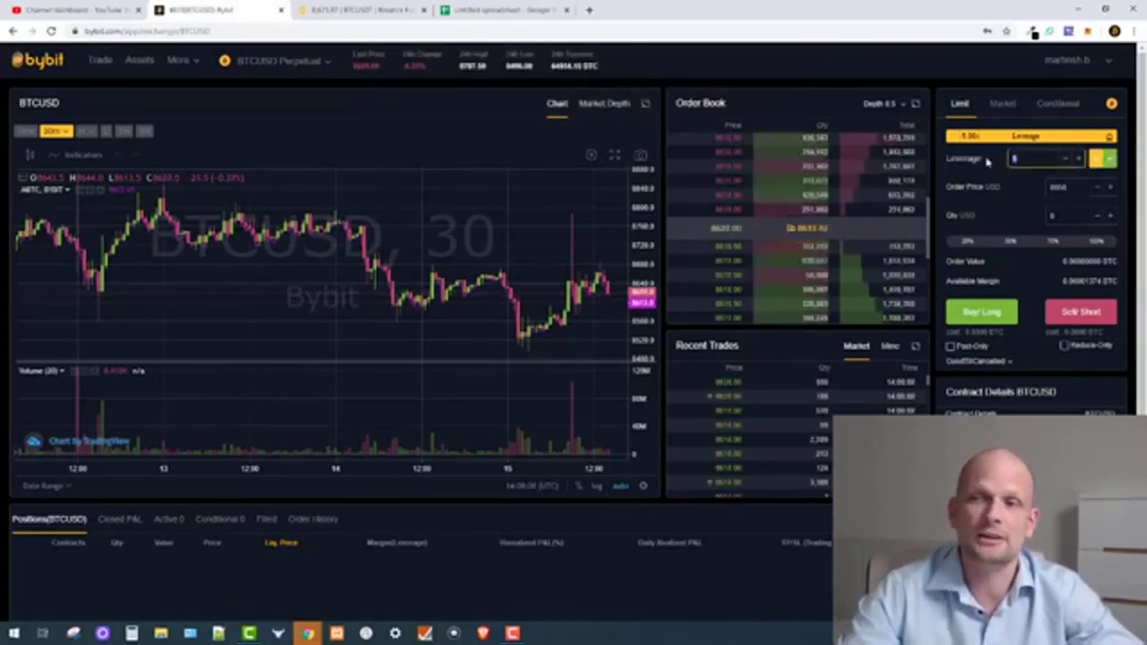
pyautogui.write('12')
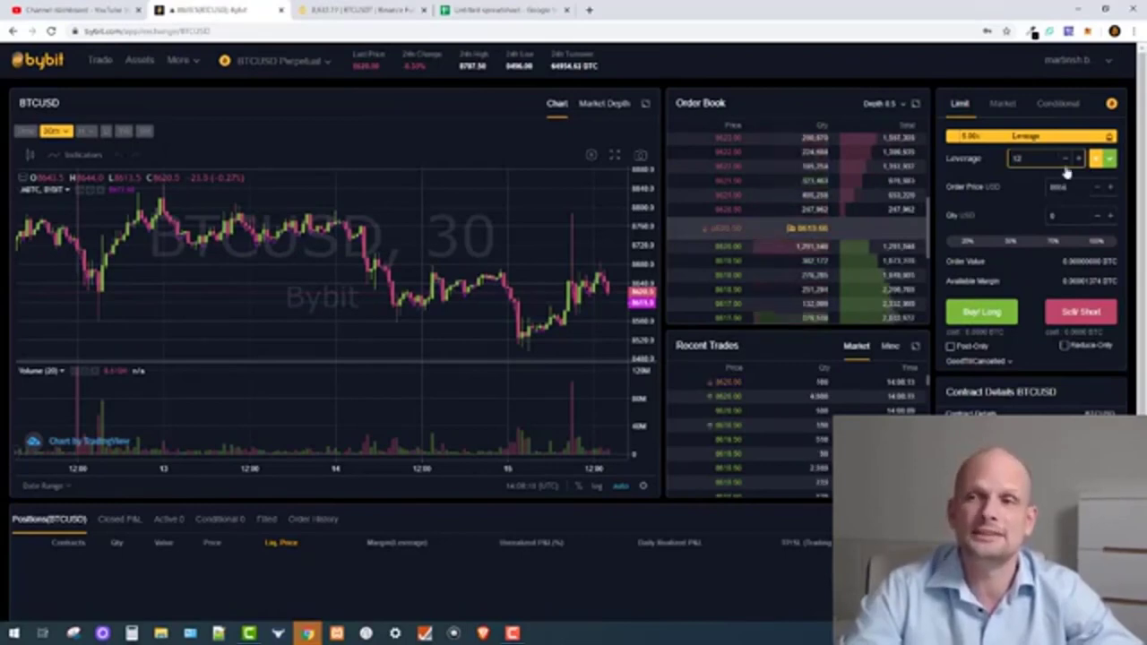
pyautogui.click(1110, 159)
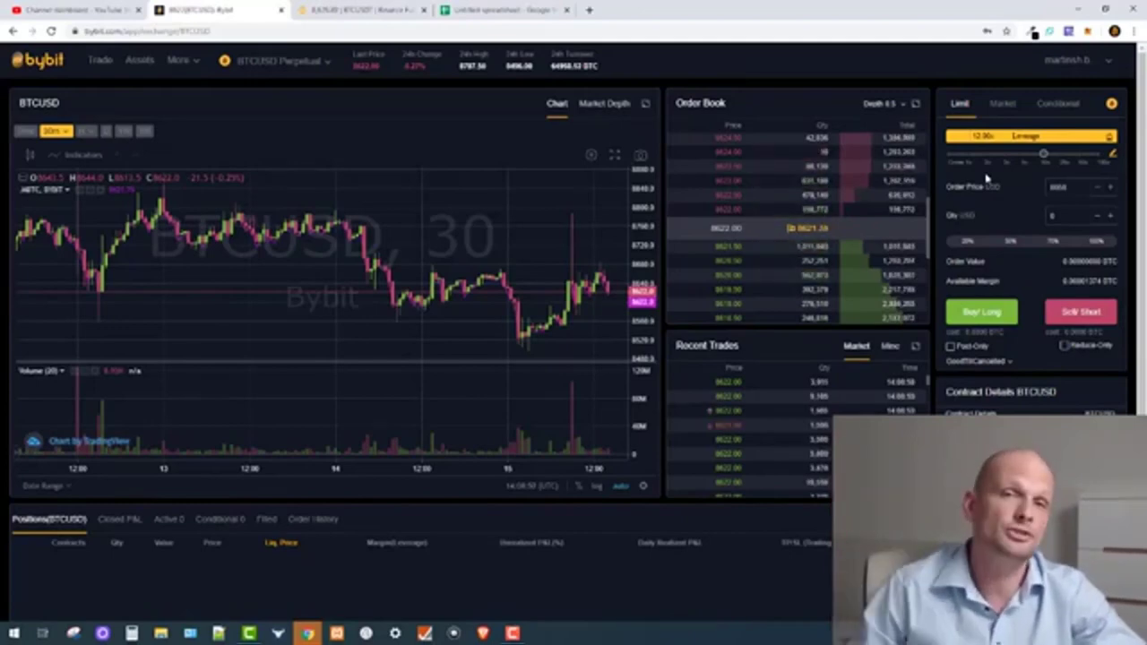
# Switch to the leverage spreadsheet in Google Sheets and examine the 1x row's stake, position size, price change and example price alongside the exchange pages.
pyautogui.click(502, 10)
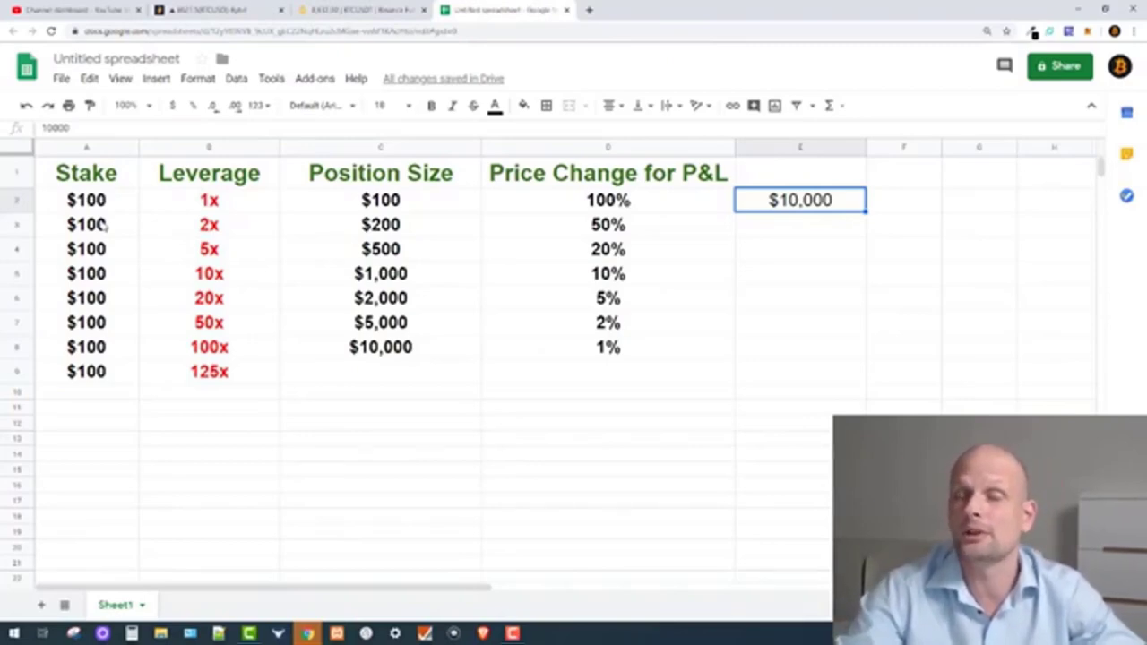
pyautogui.click(22, 204)
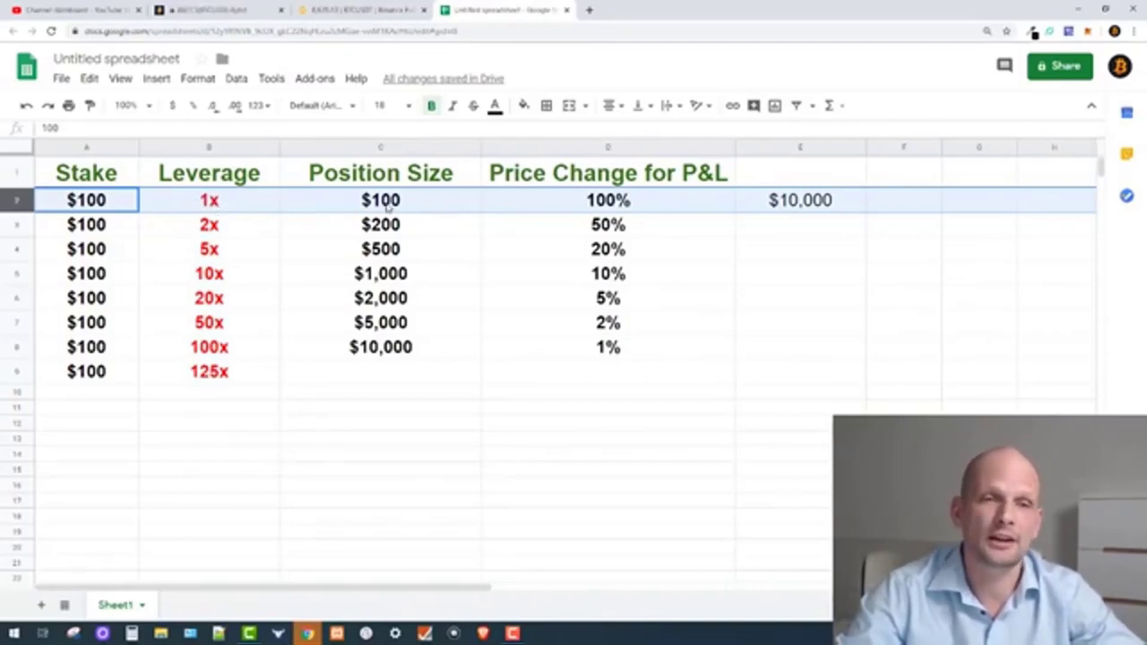
pyautogui.click(797, 205)
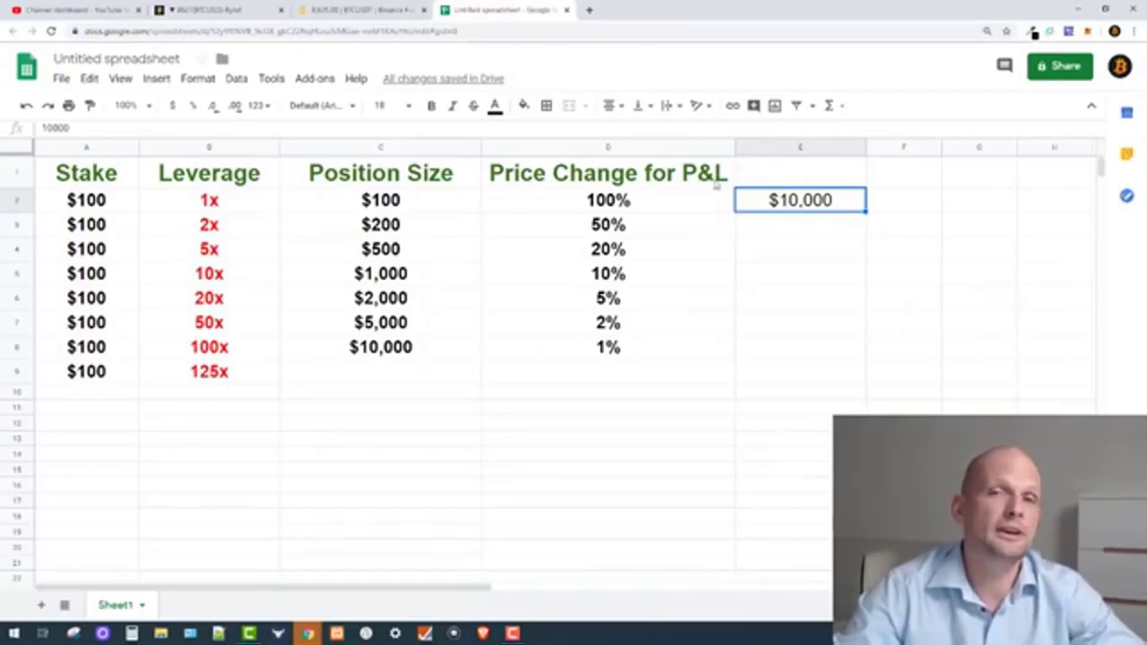
pyautogui.click(359, 10)
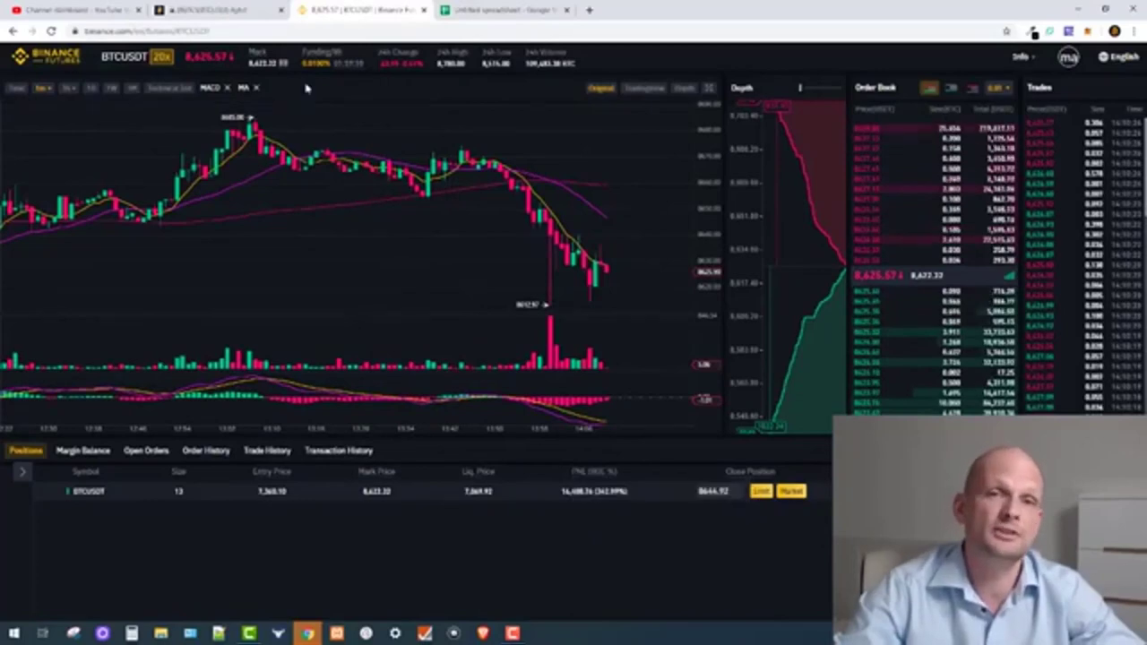
pyautogui.click(256, 10)
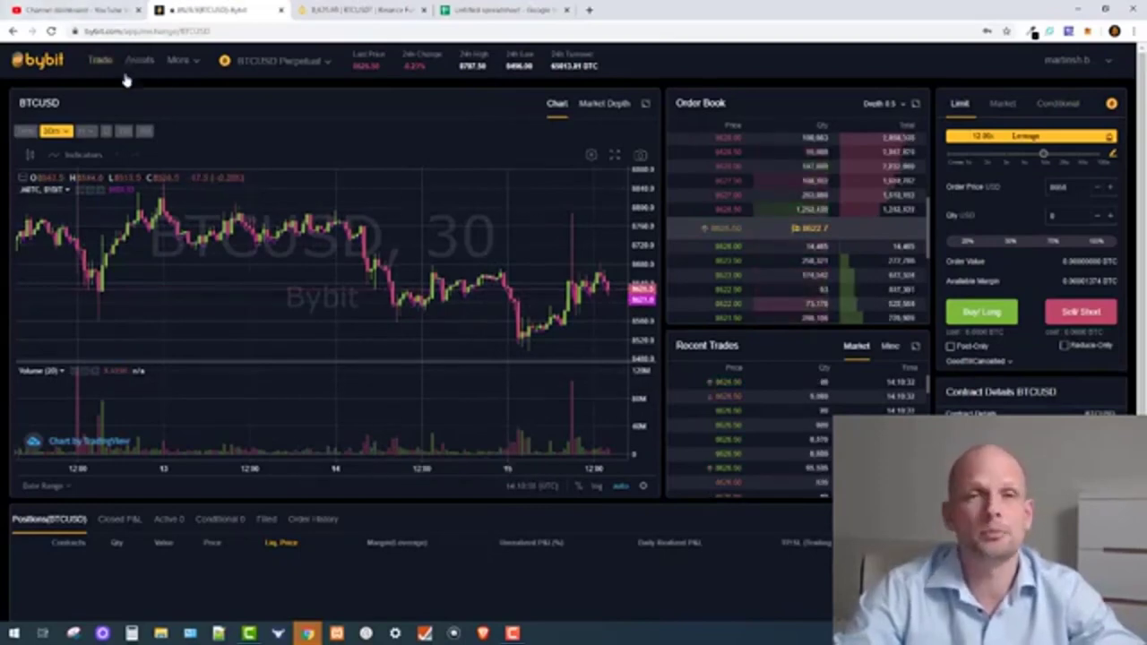
pyautogui.click(484, 9)
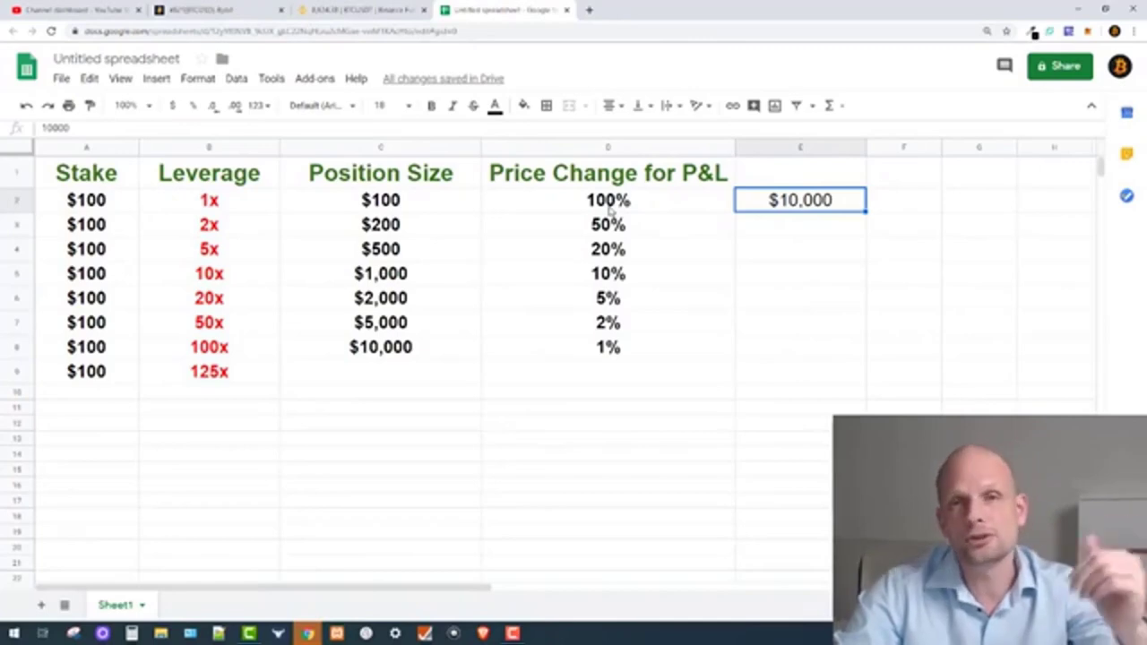
pyautogui.click(587, 202)
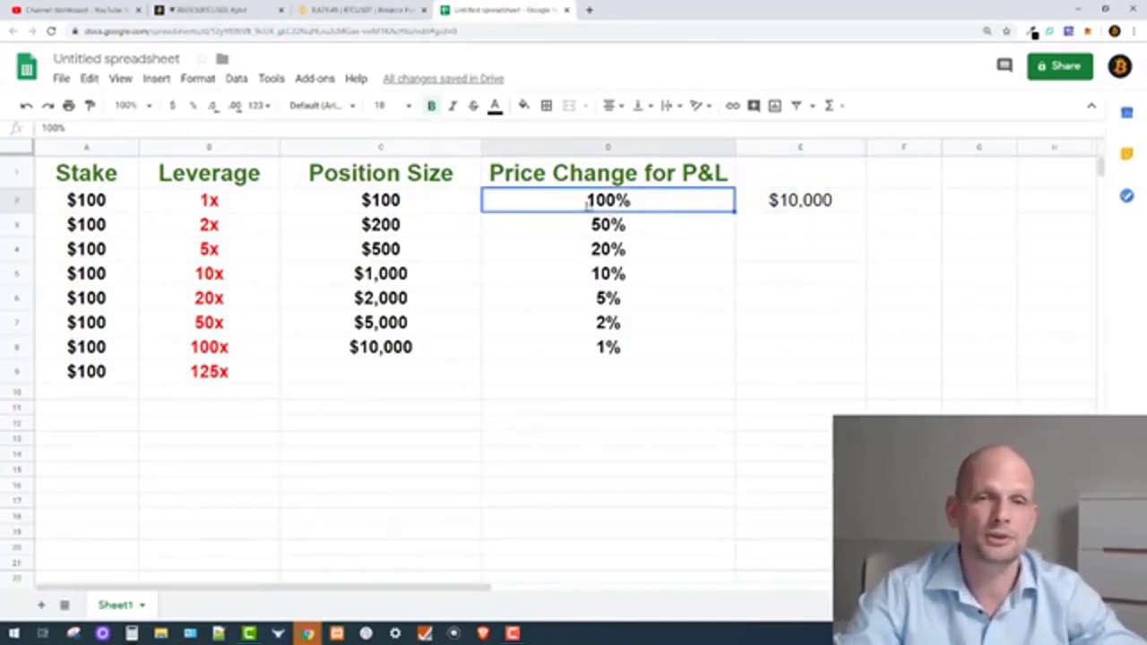
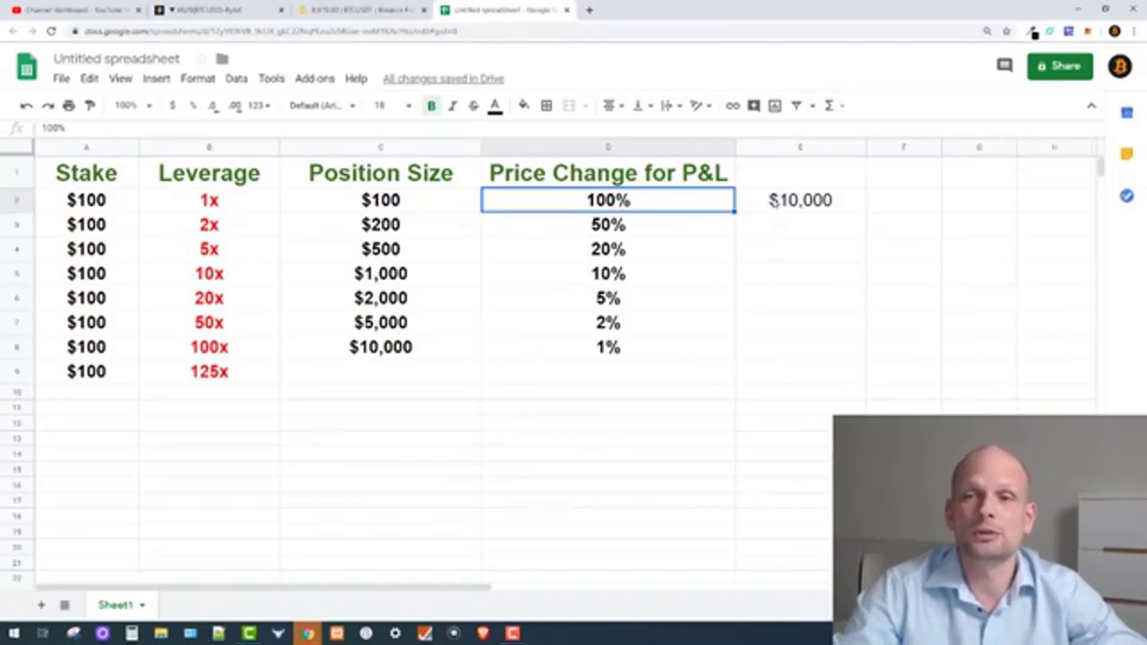
pyautogui.click(778, 204)
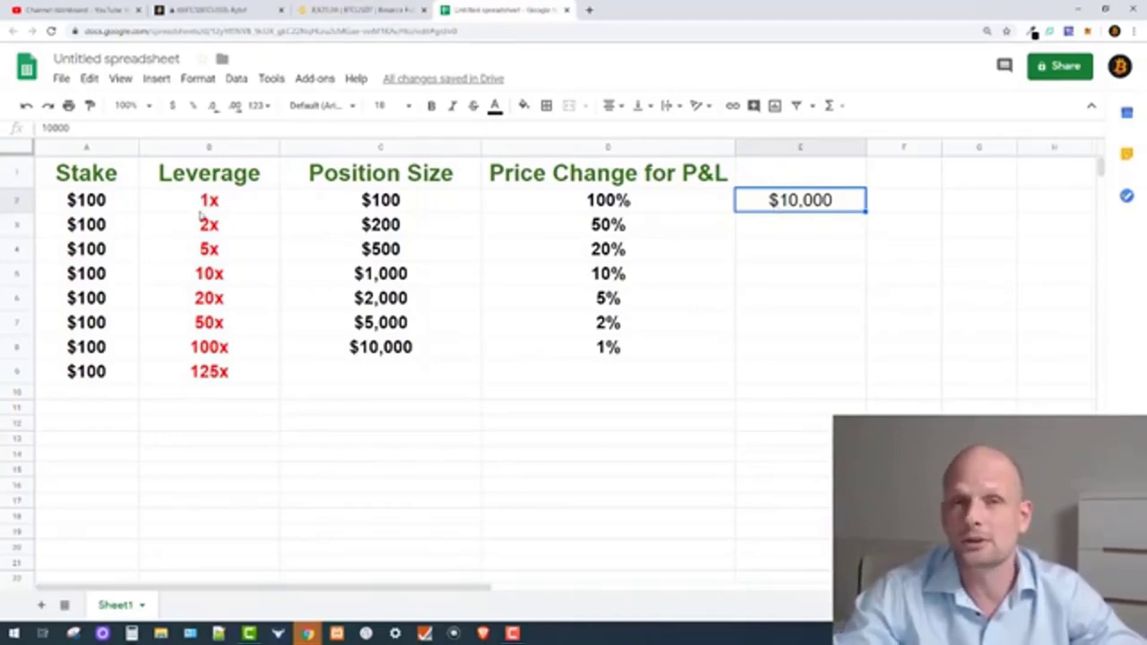
# Review the Binance Futures and Bybit trading pages against the leverage levels in the spreadsheet.
pyautogui.click(362, 15)
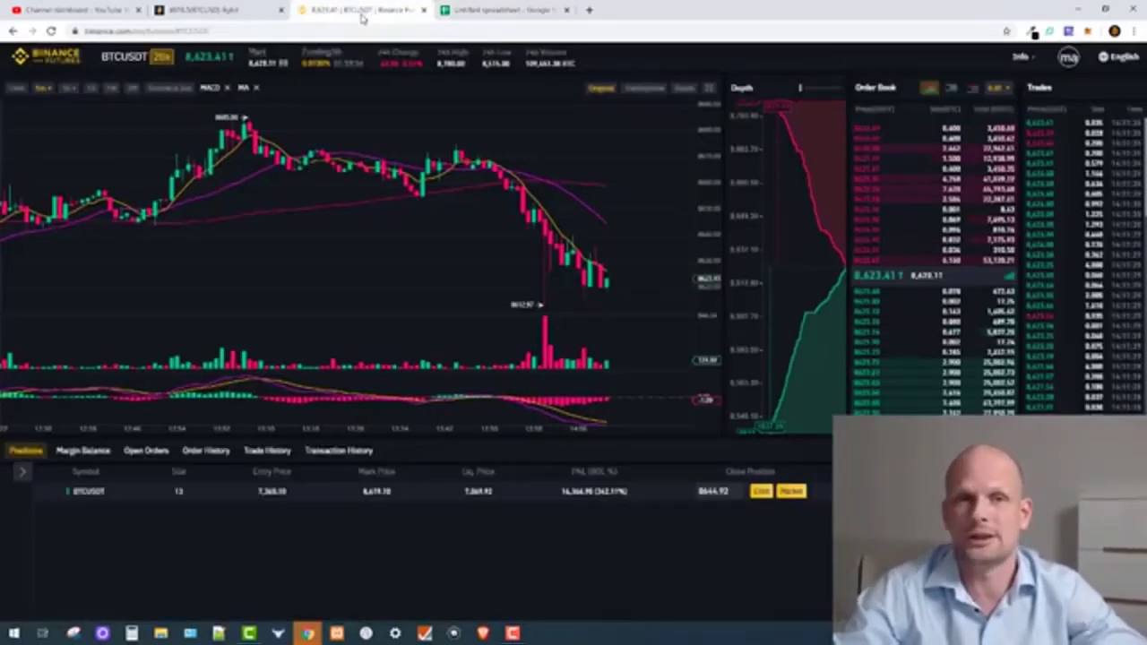
pyautogui.click(235, 9)
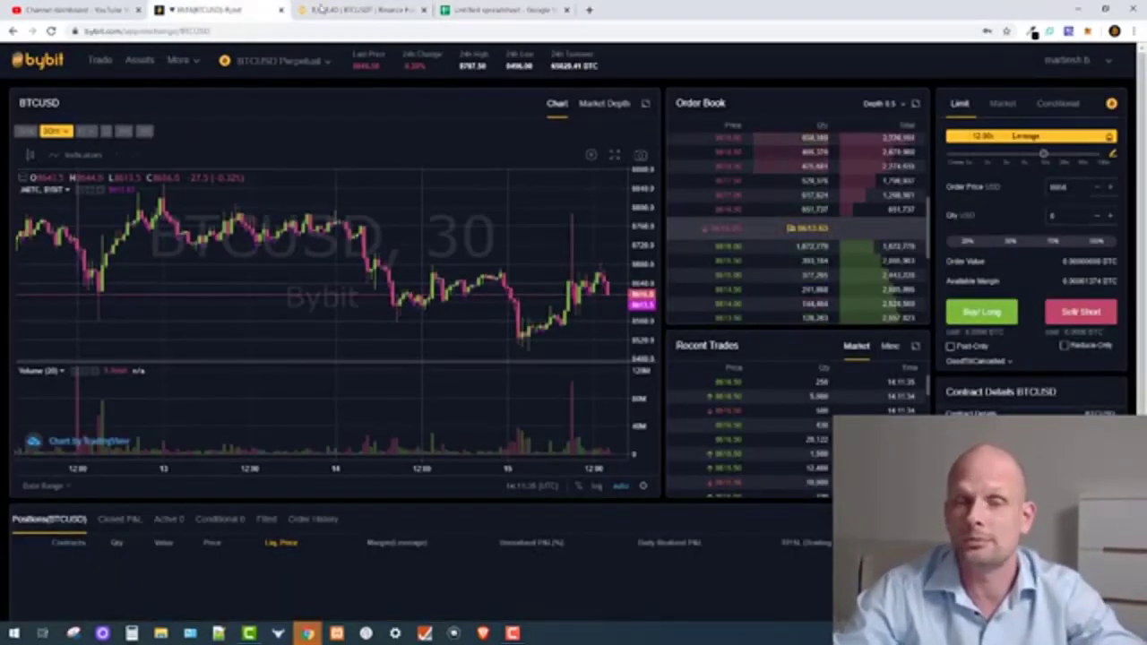
pyautogui.click(494, 11)
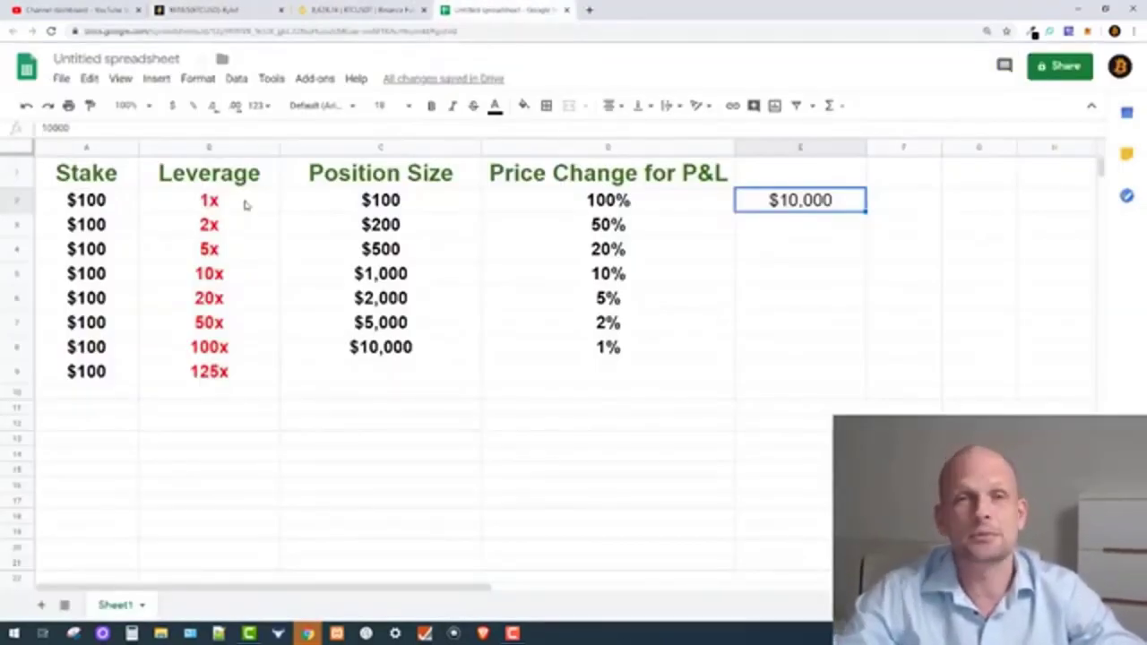
pyautogui.click(228, 10)
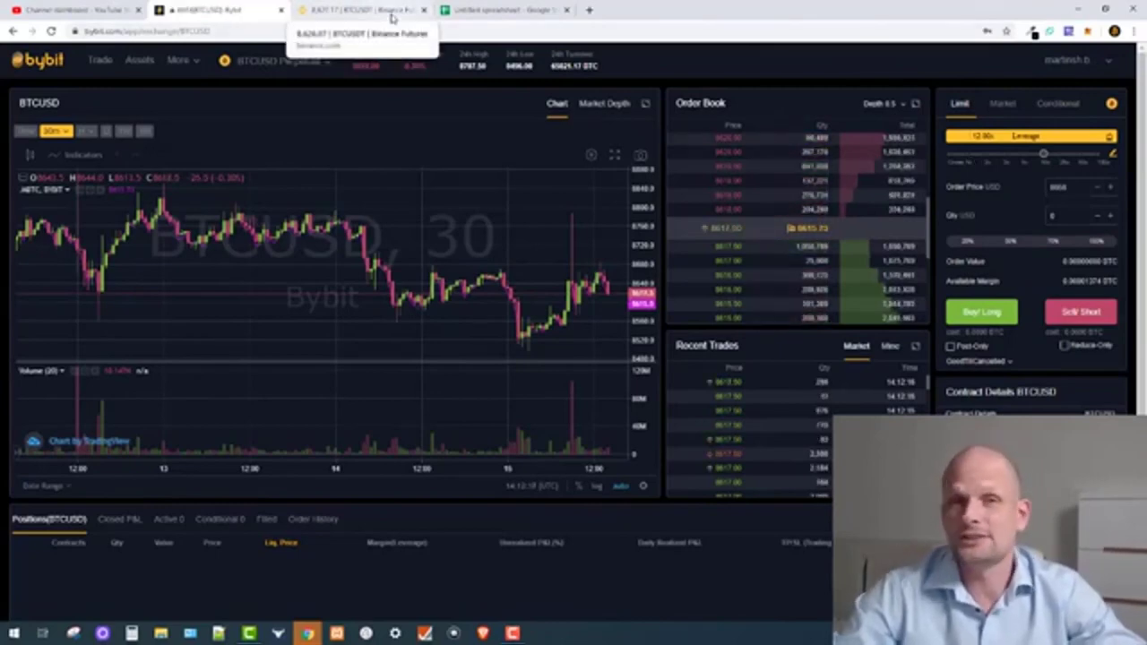
pyautogui.click(487, 8)
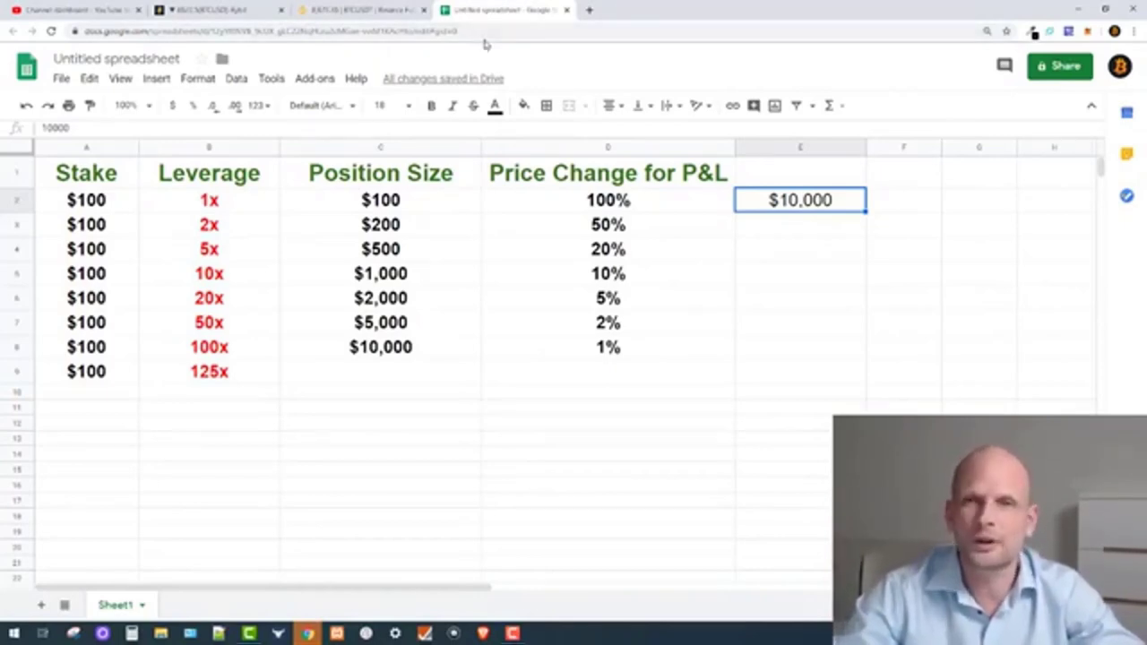
pyautogui.click(358, 10)
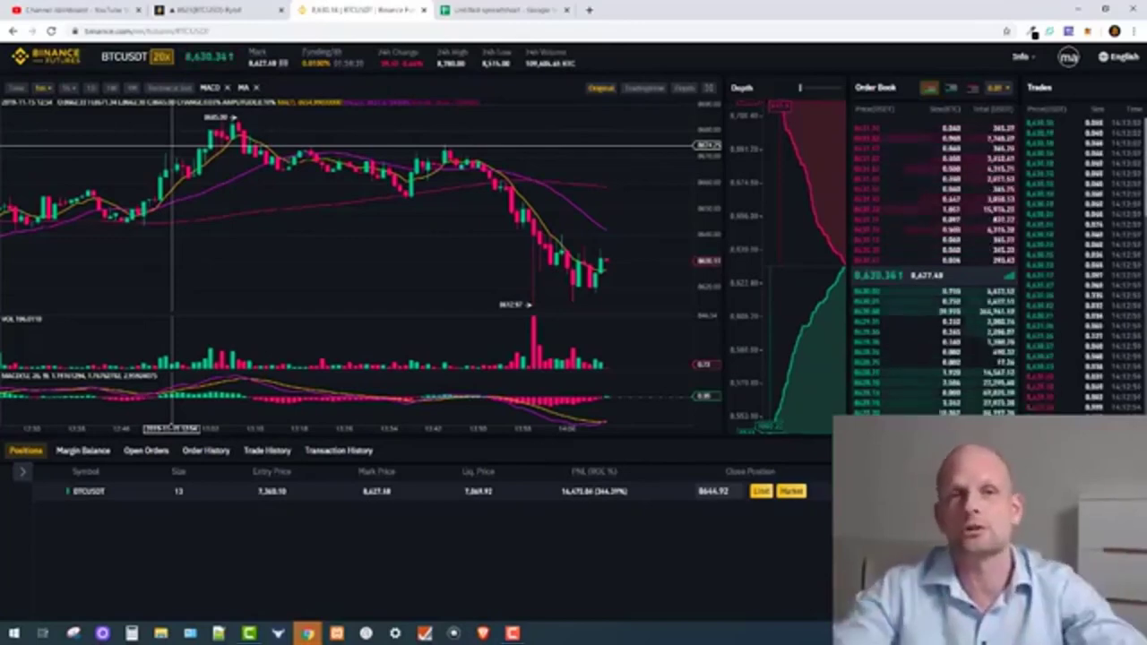
# Return to the Google Sheets table and examine the stake, position size and price change for 2x leverage.
pyautogui.click(527, 11)
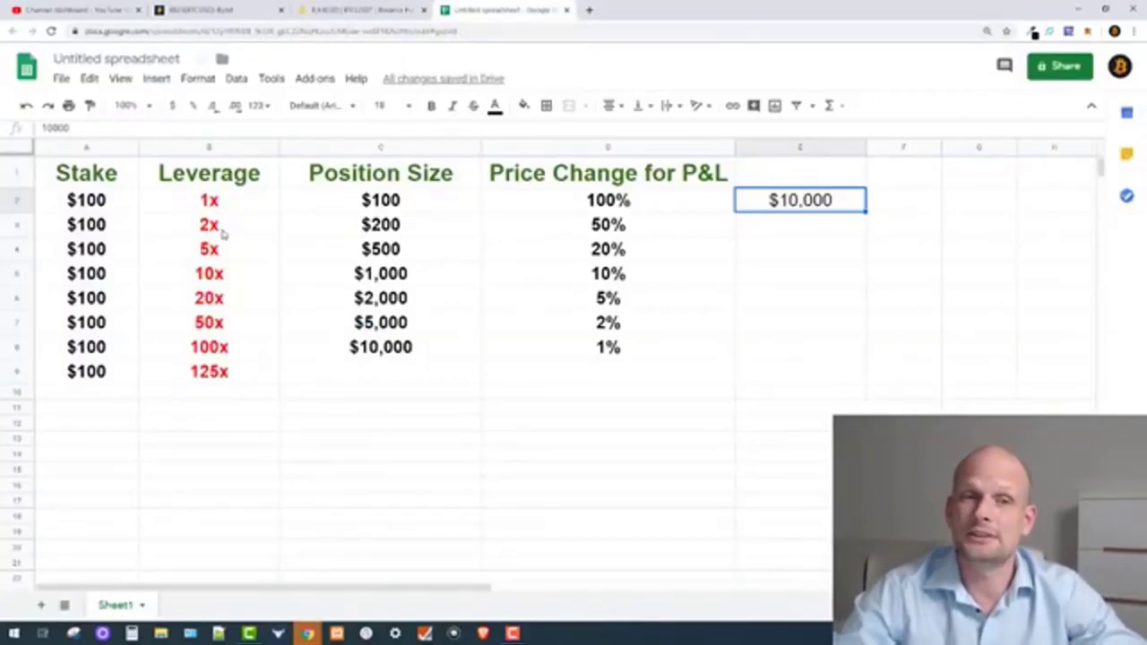
pyautogui.click(59, 228)
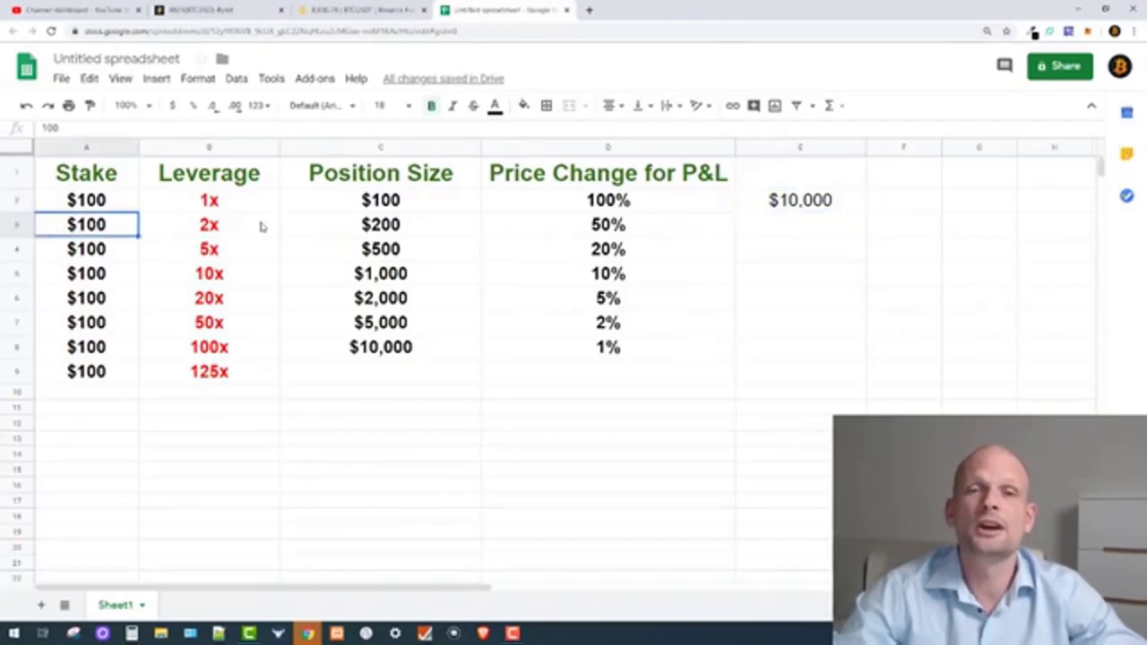
pyautogui.click(375, 230)
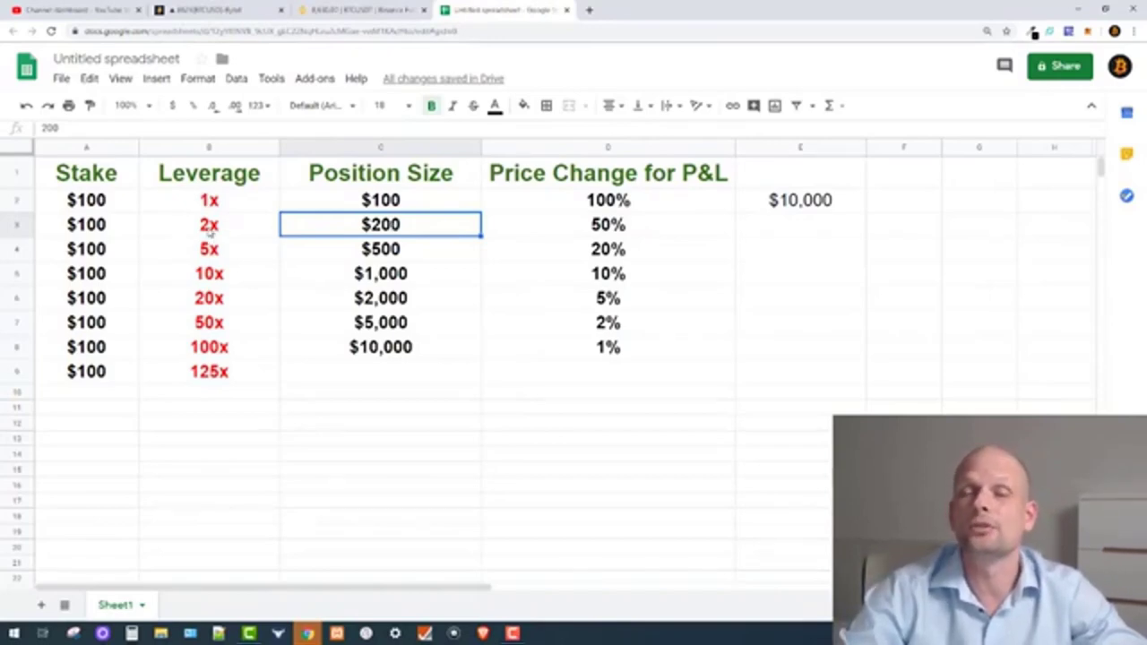
pyautogui.click(599, 226)
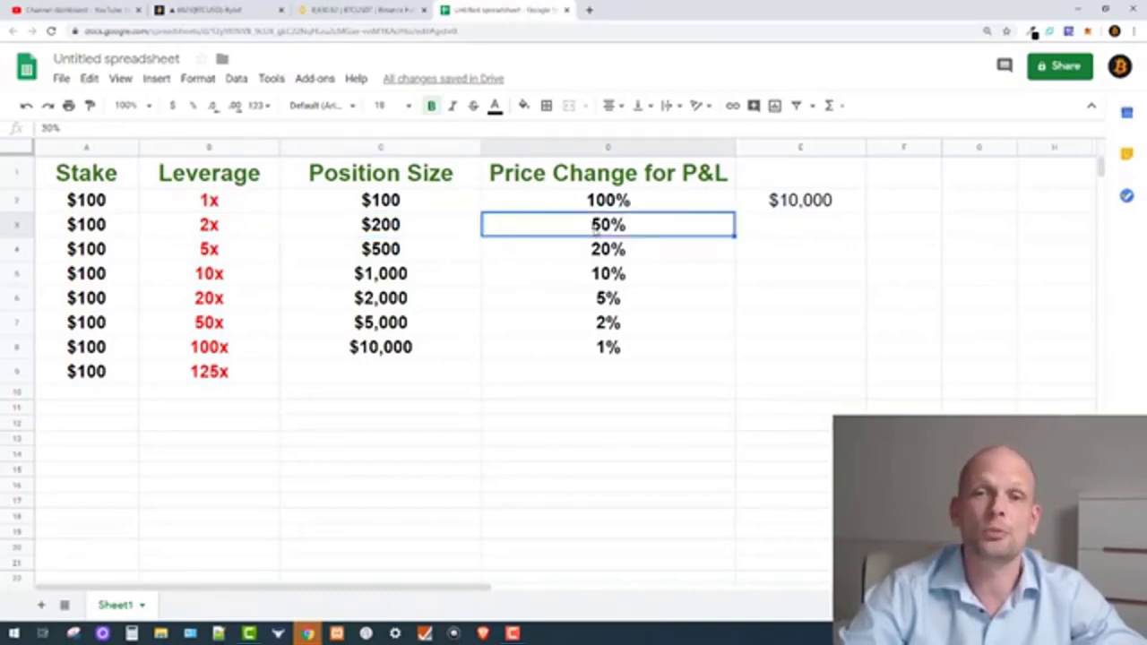
# Enter $5000 in cell E3, beside the 50% price change for 2x leverage.
pyautogui.click(793, 234)
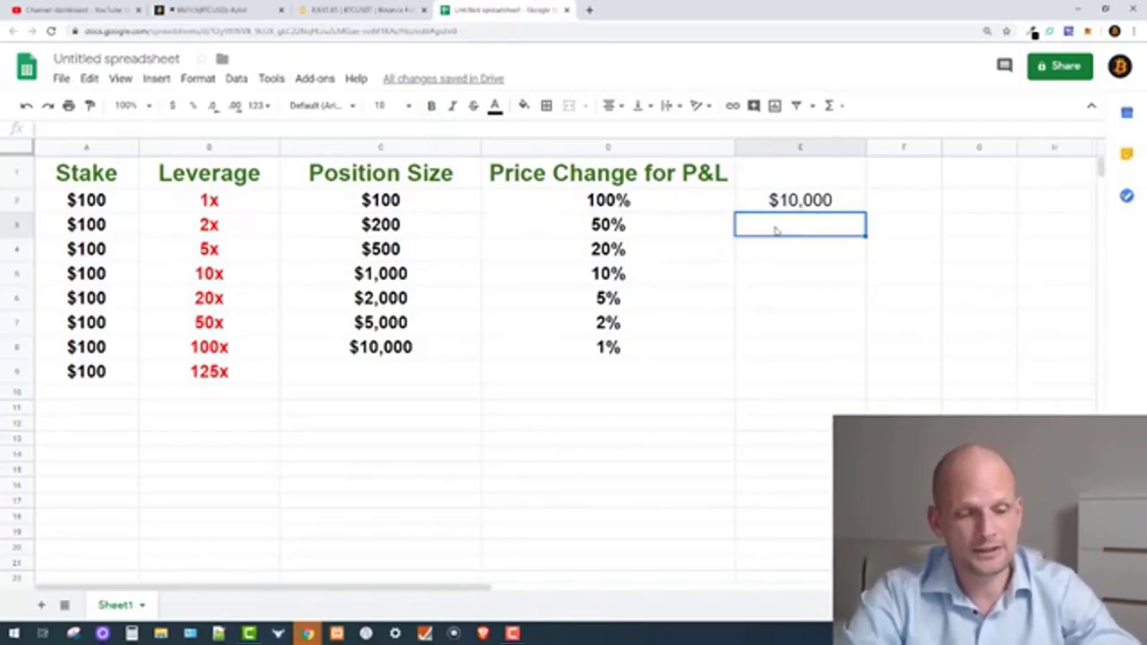
pyautogui.write('$')
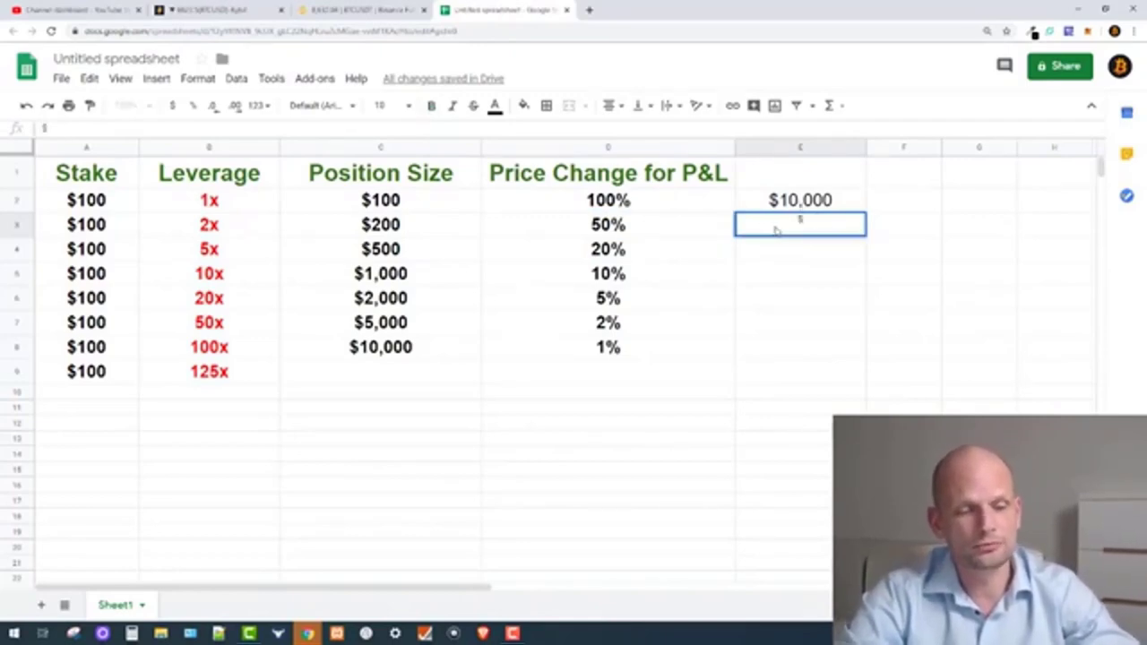
pyautogui.write('1')
pyautogui.write('500')
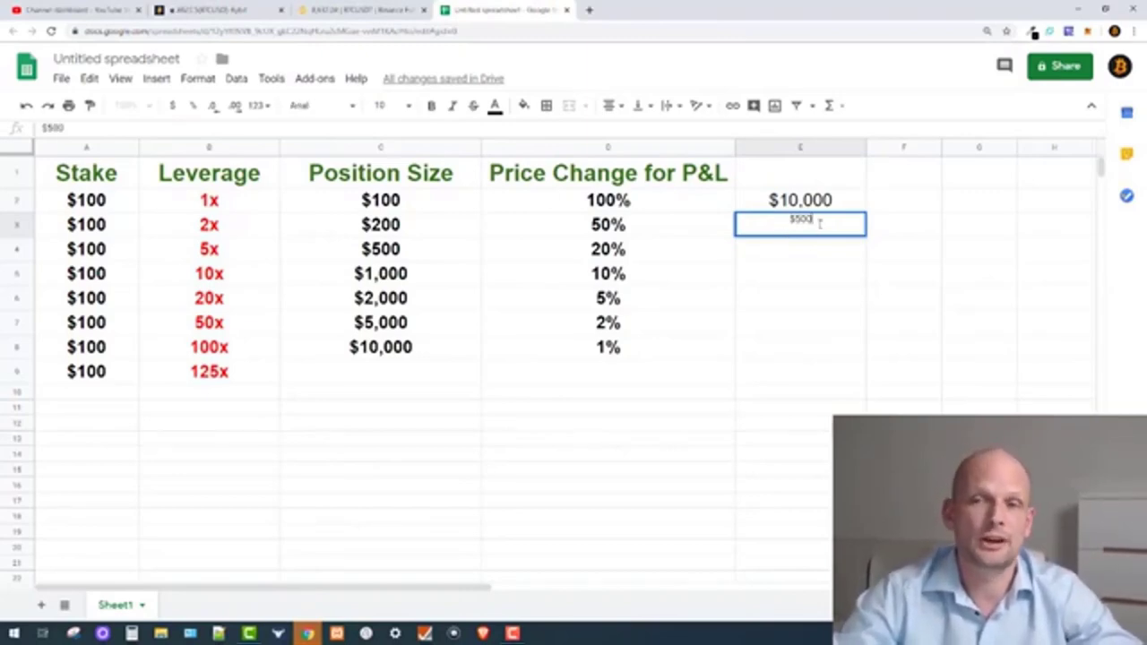
pyautogui.write('0')
# Format the amount in cell E3 as bold with font size 18 and commit the entry.
pyautogui.moveTo(787, 220); pyautogui.dragTo(863, 236)
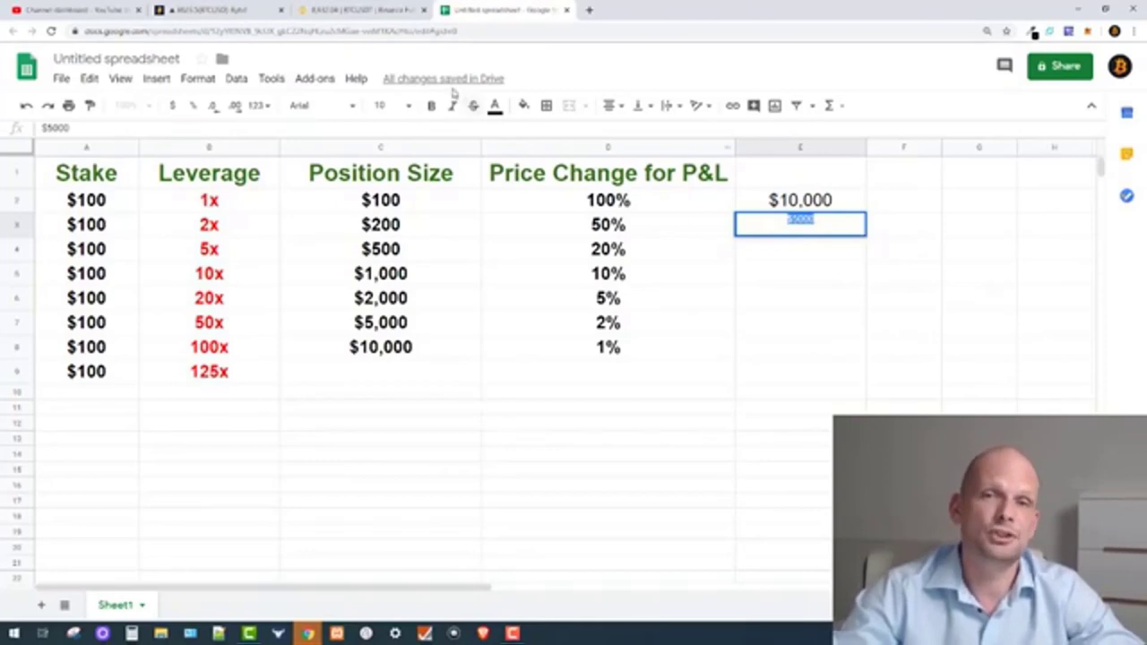
pyautogui.click(432, 105)
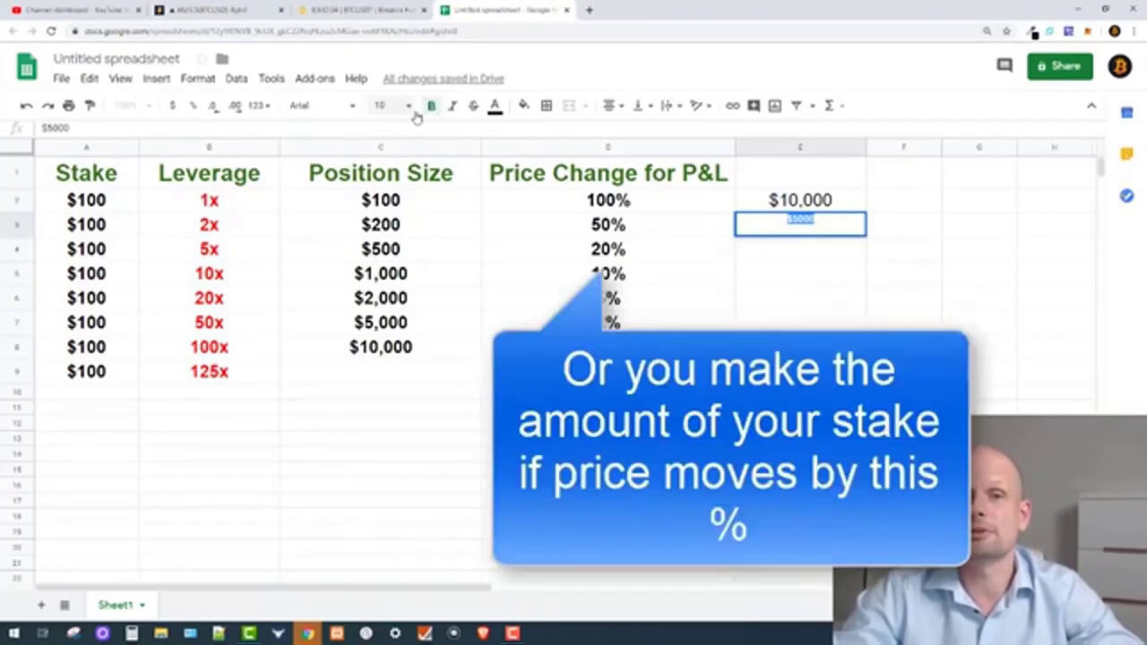
pyautogui.click(405, 106)
pyautogui.click(386, 319)
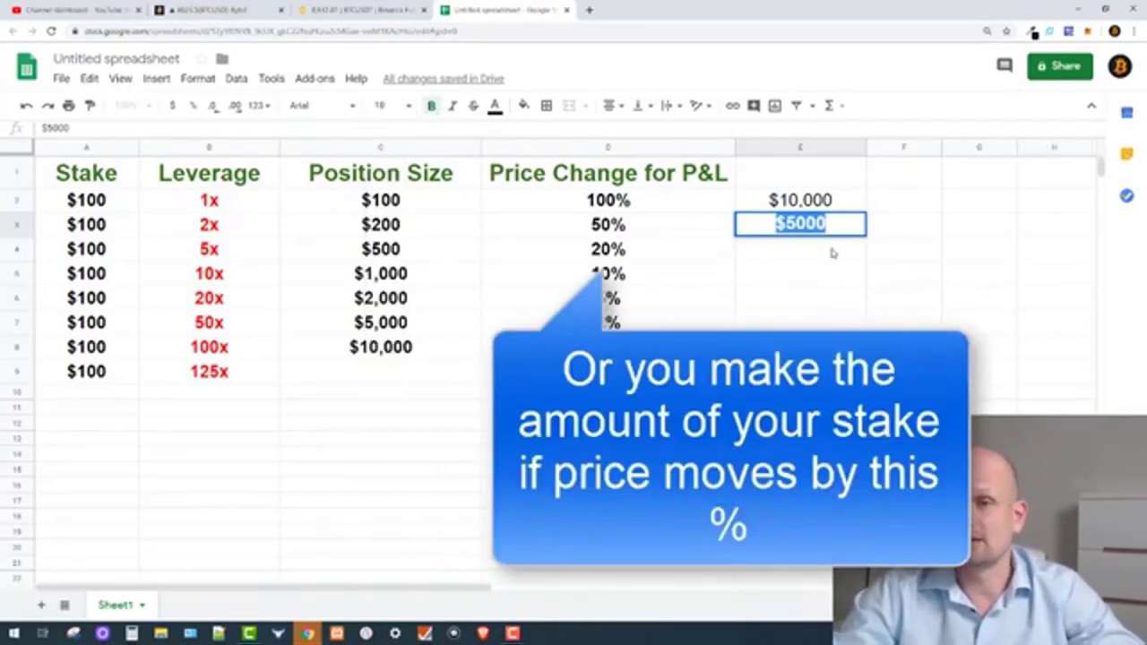
pyautogui.click(832, 254)
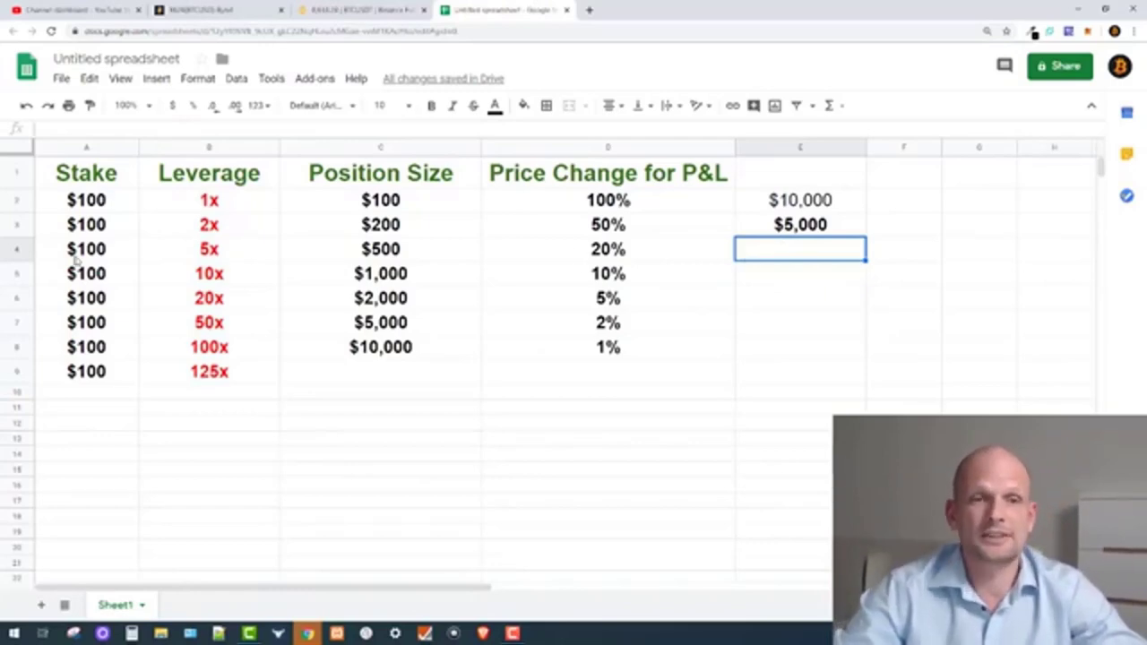
# Examine the 5x leverage row's position size and the price change for profit or loss.
pyautogui.click(195, 253)
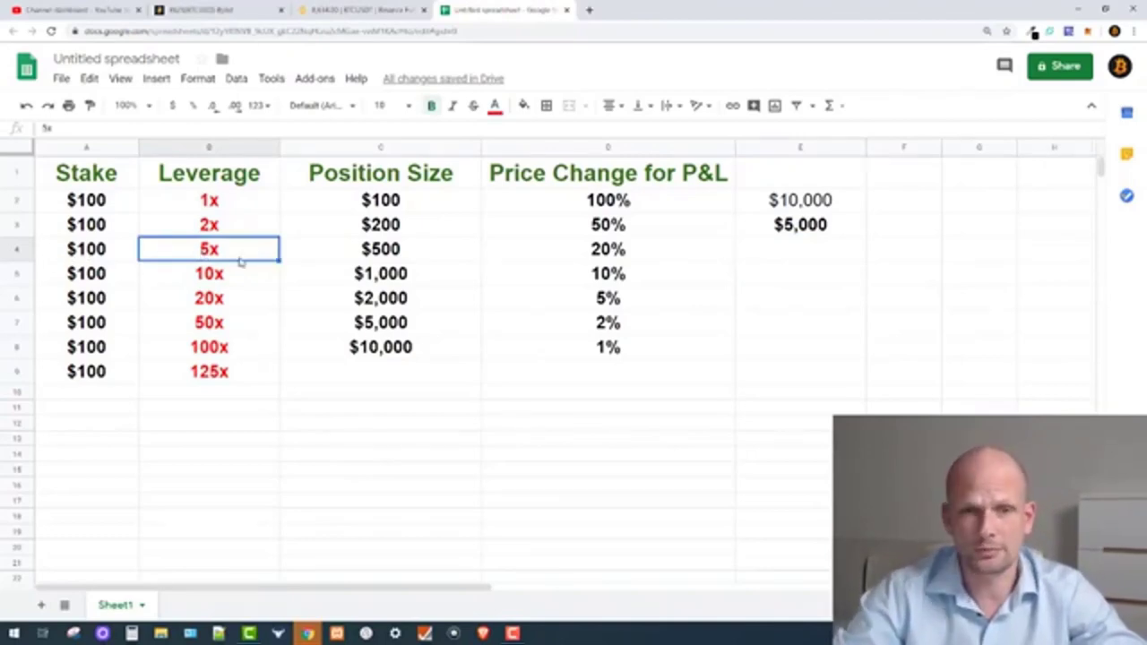
pyautogui.click(405, 252)
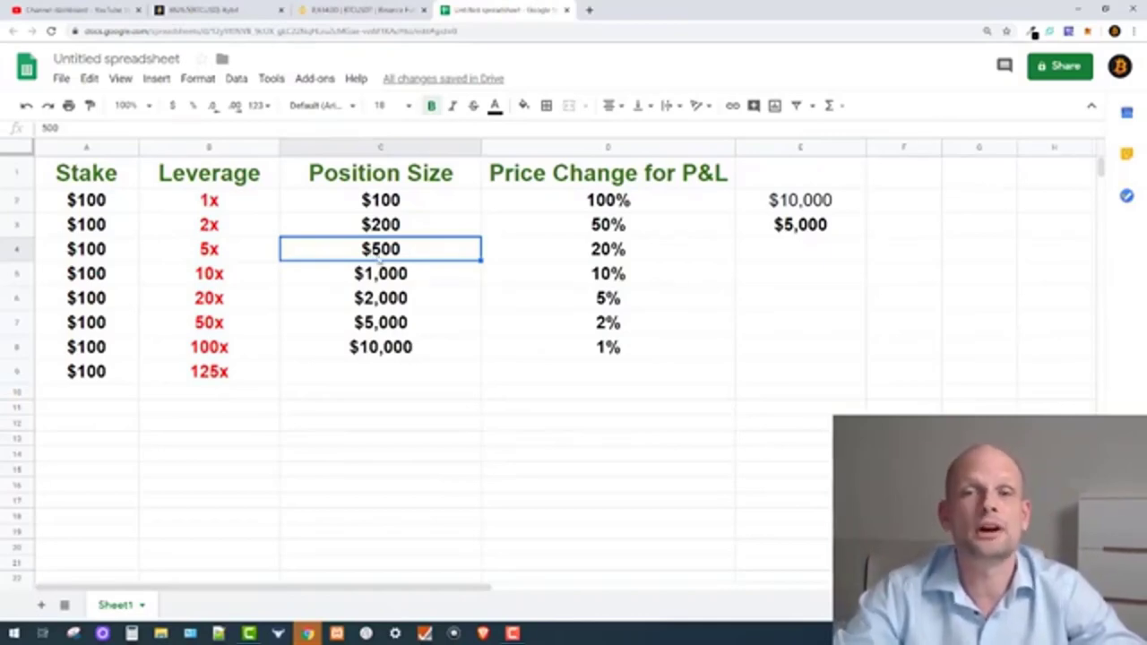
pyautogui.click(592, 253)
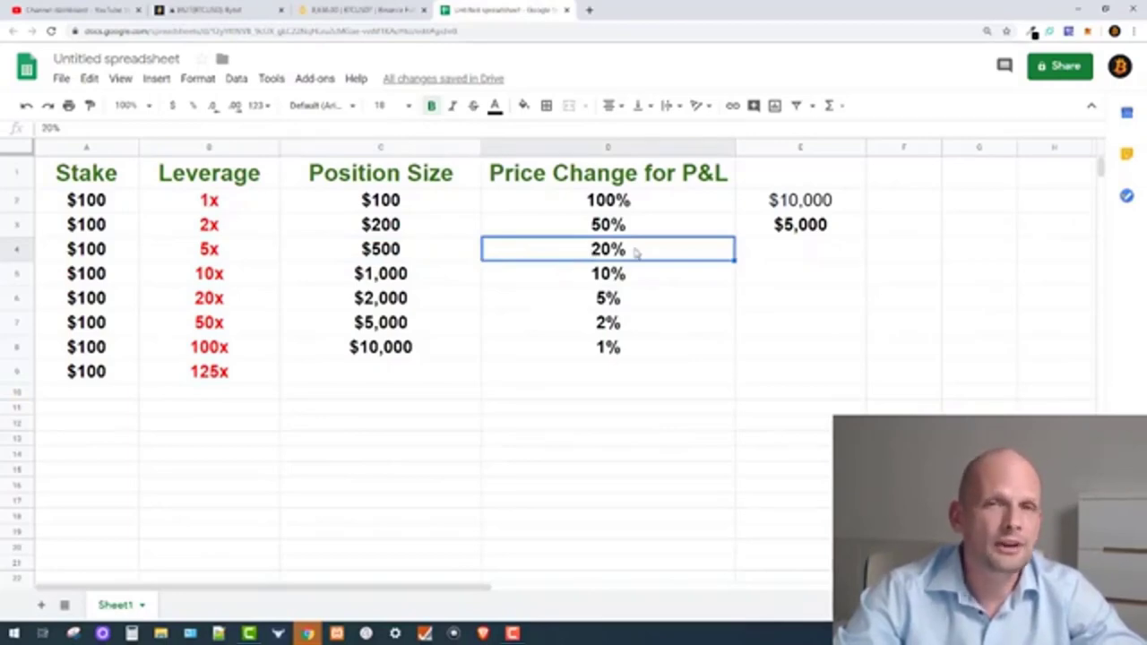
# Enter $8000 in cell E4 beside the 20% price change, formatted bold with font size 18.
pyautogui.click(789, 251)
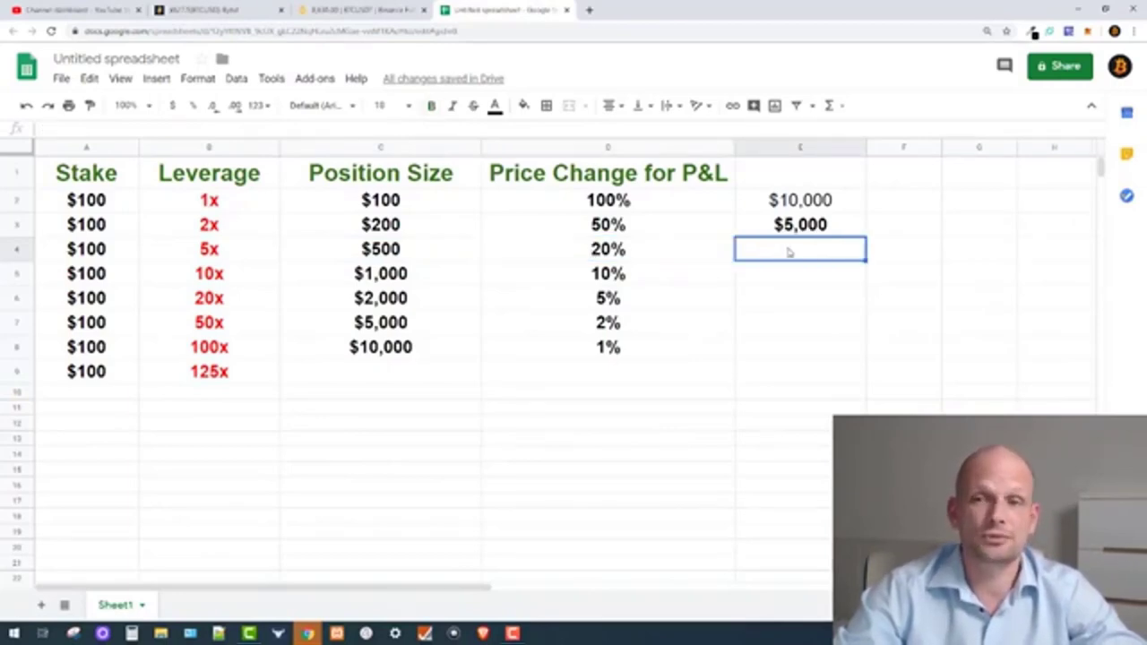
pyautogui.write('$')
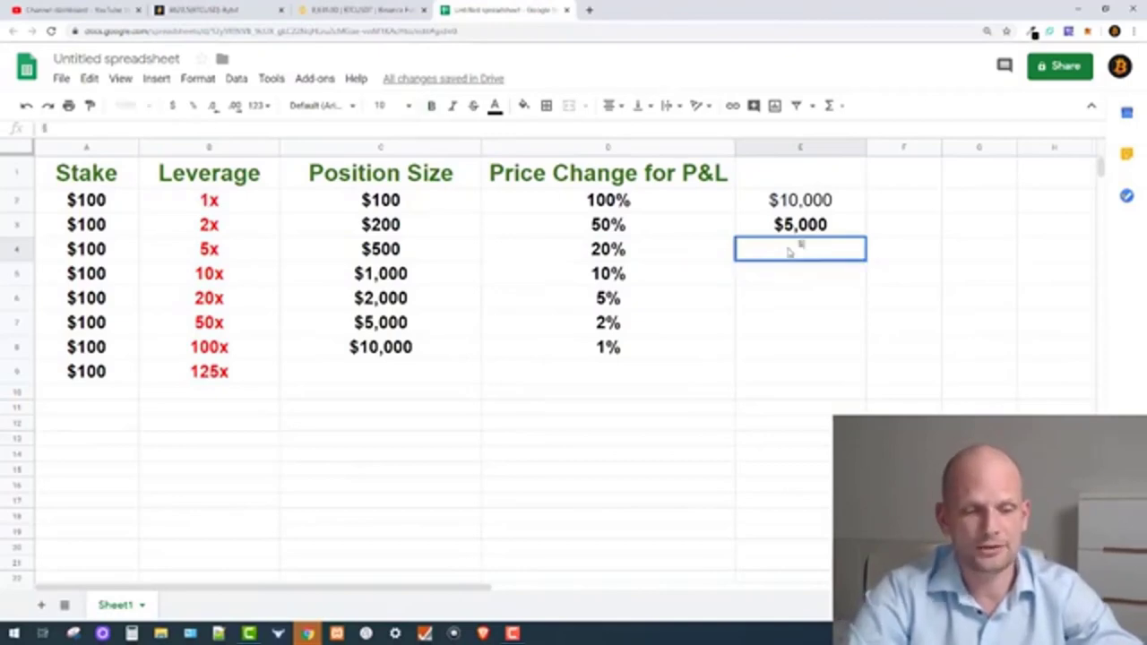
pyautogui.write('2000')
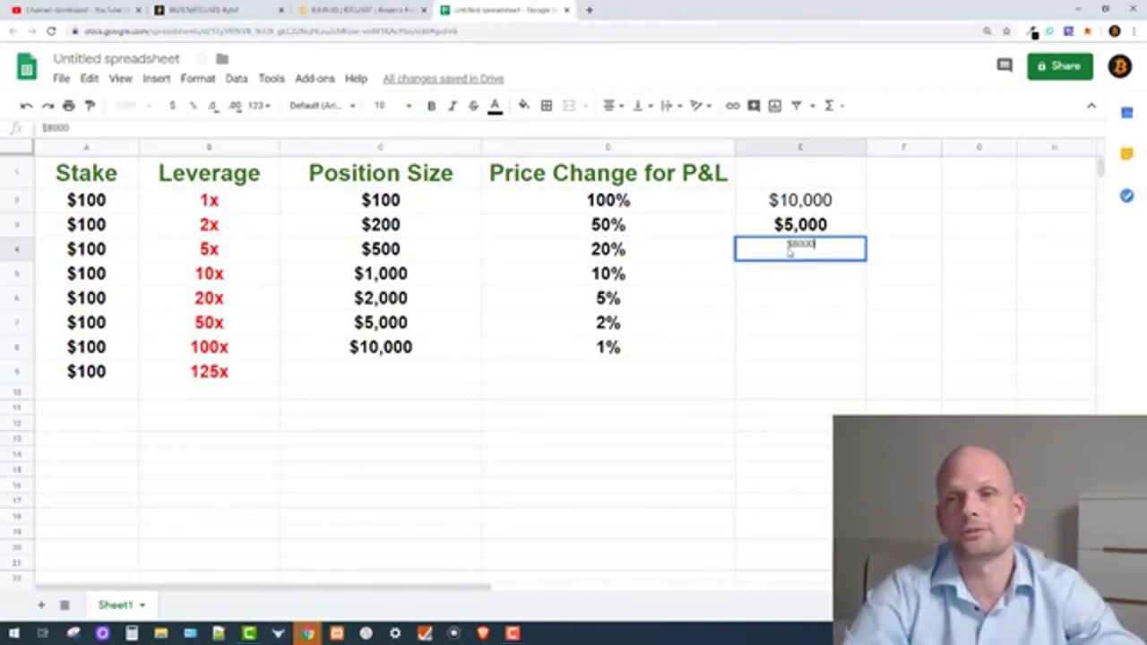
pyautogui.moveTo(789, 251); pyautogui.dragTo(822, 246)
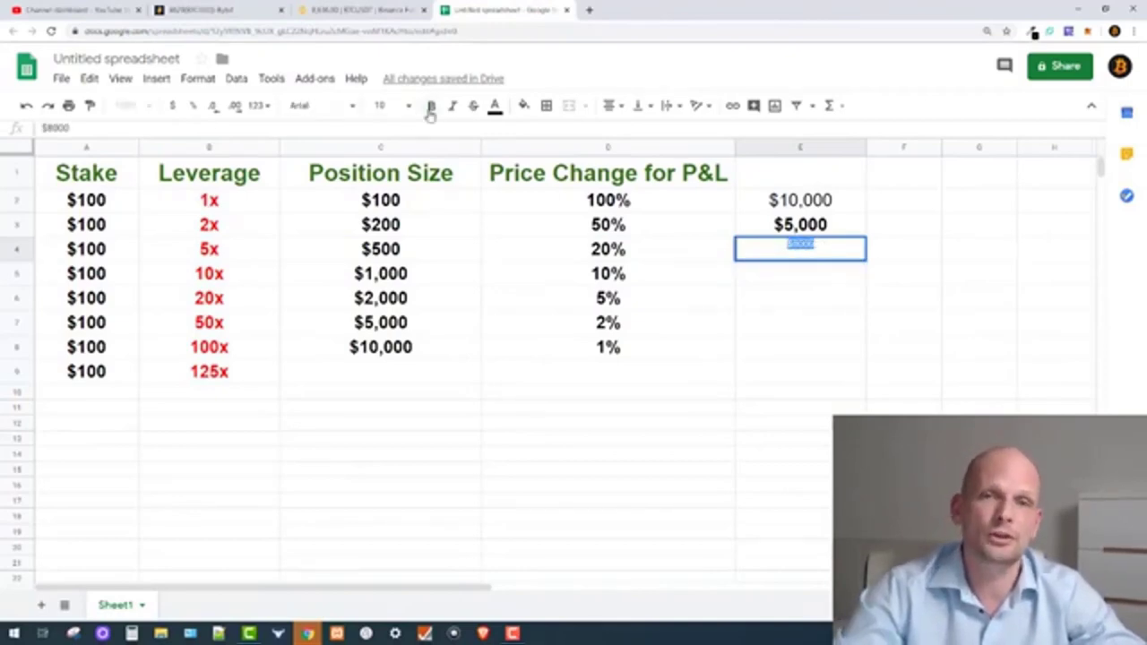
pyautogui.click(406, 108)
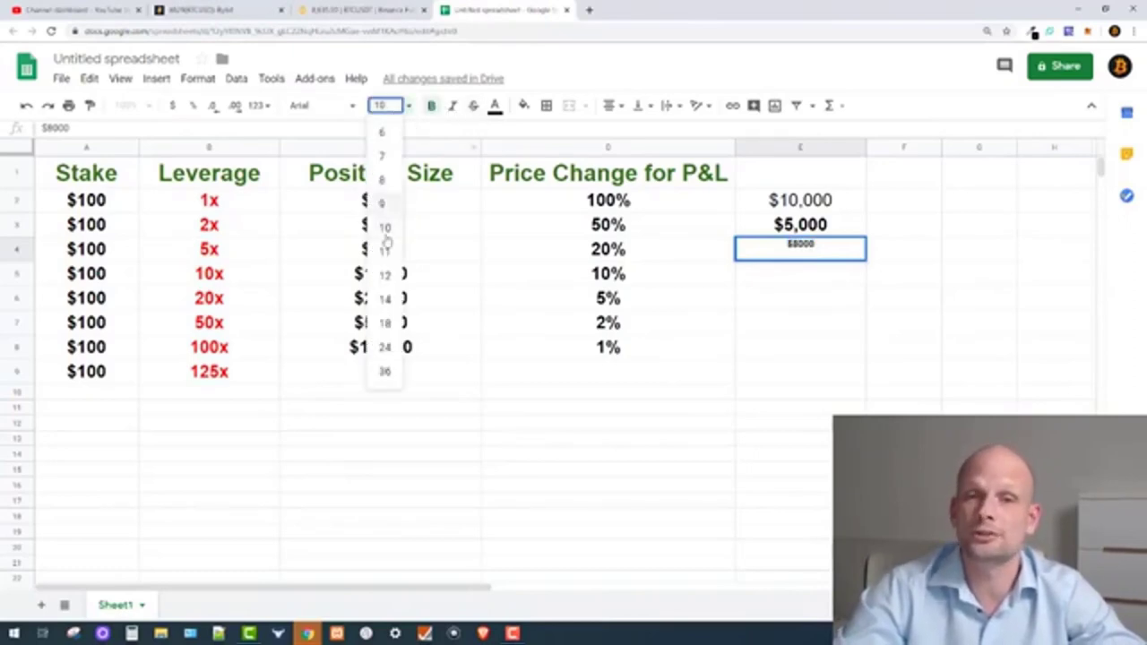
pyautogui.click(830, 280)
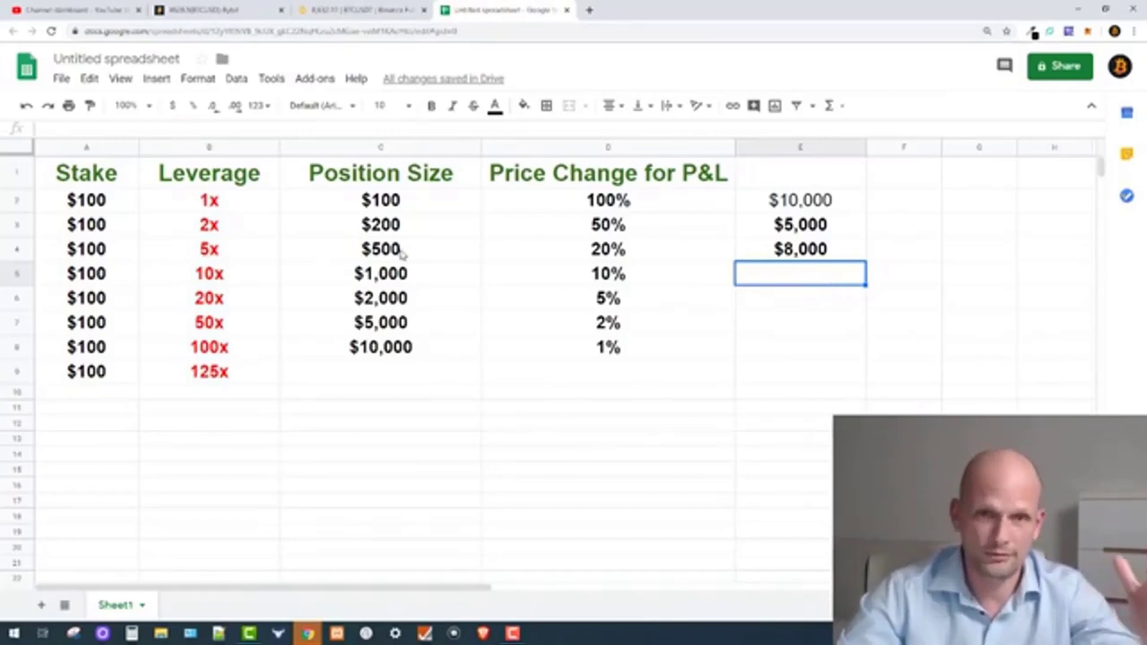
# Review the stake, position size and price change for profit or loss in the 5x leverage row.
pyautogui.click(71, 254)
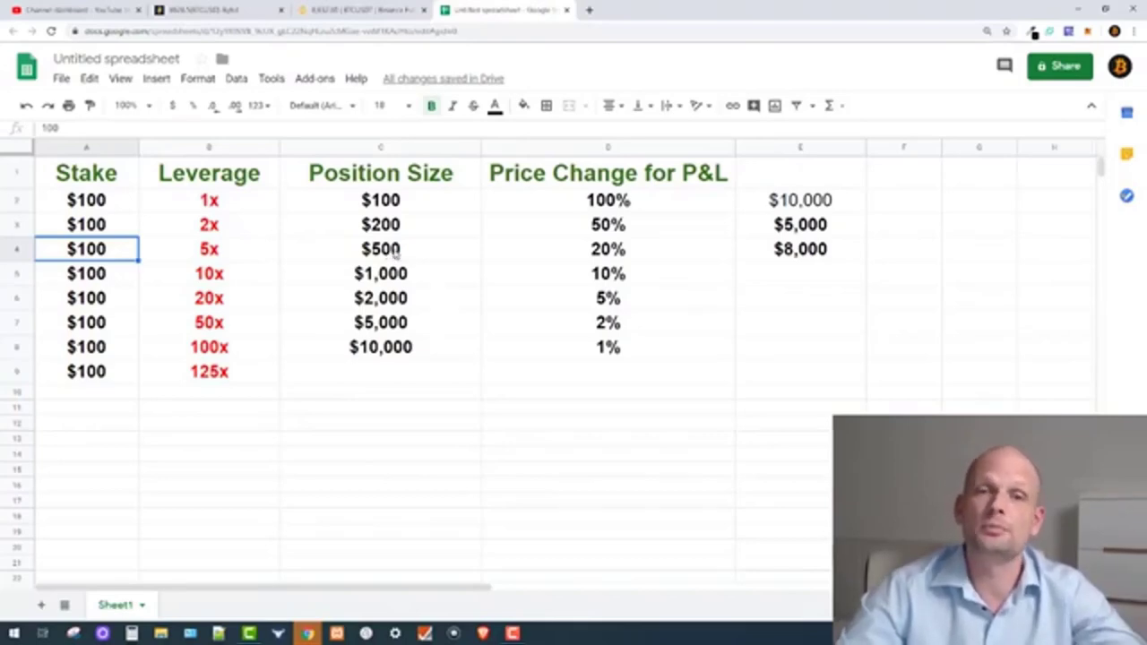
pyautogui.click(404, 256)
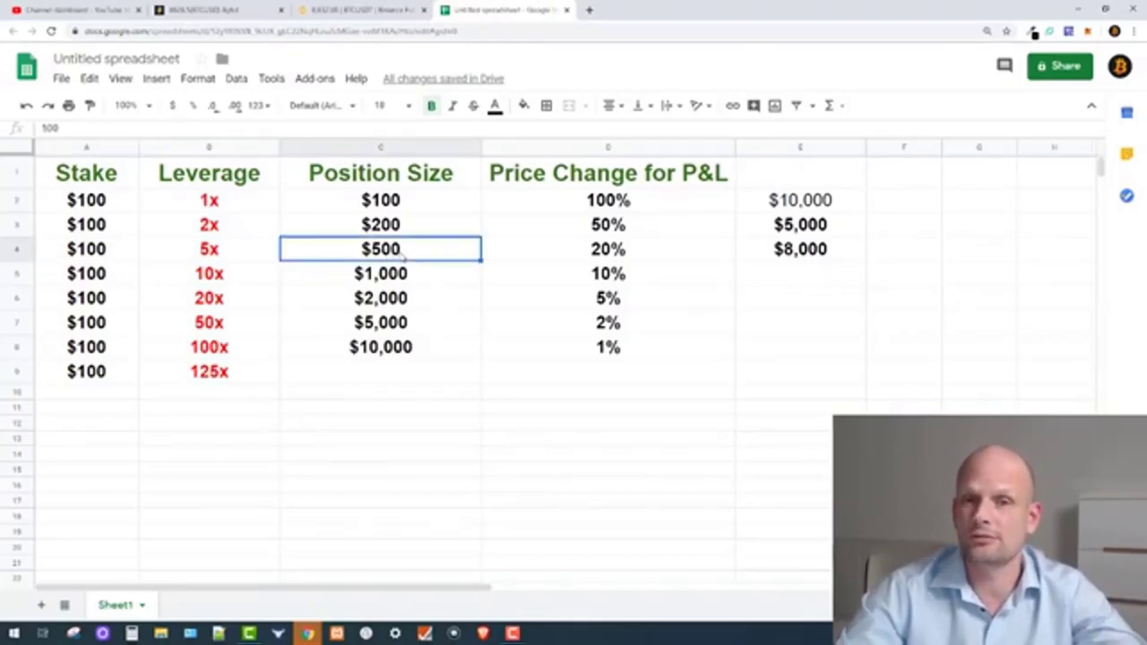
pyautogui.click(609, 254)
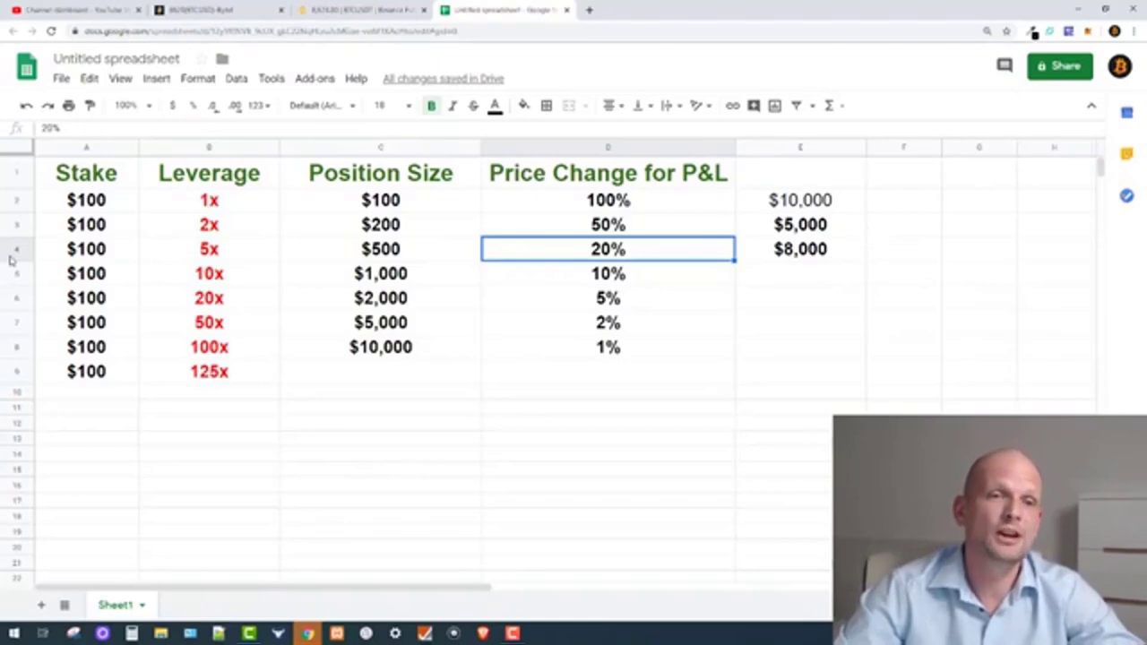
pyautogui.click(114, 254)
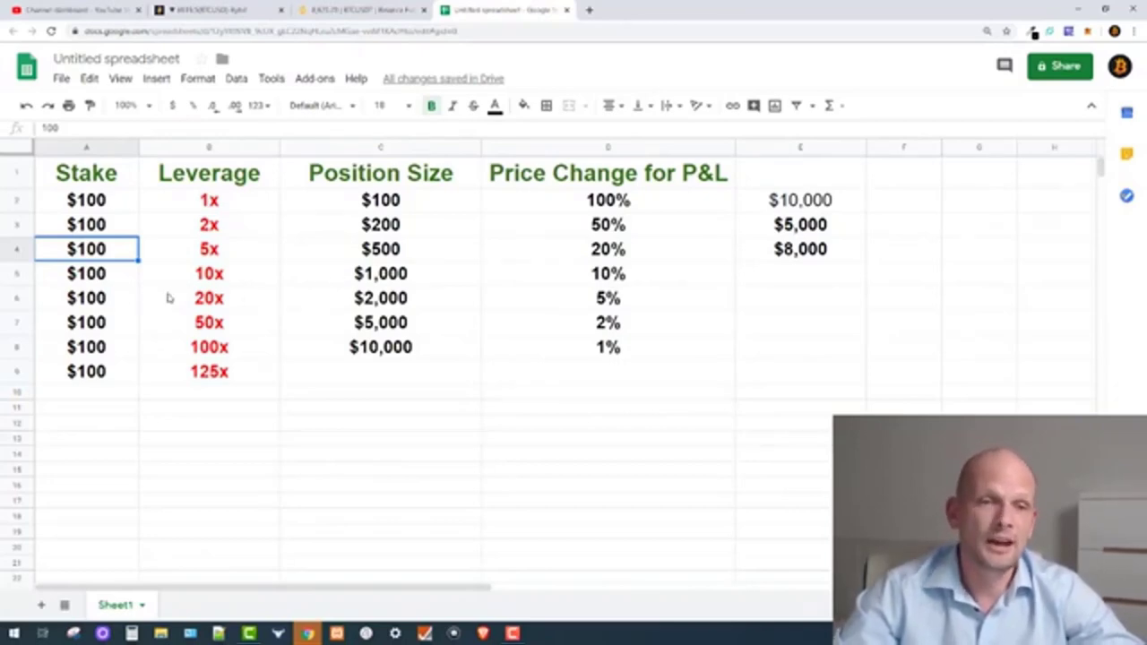
# Examine the 10x leverage row's stake, position size and price change, and the 20x row's stake and position size.
pyautogui.click(83, 279)
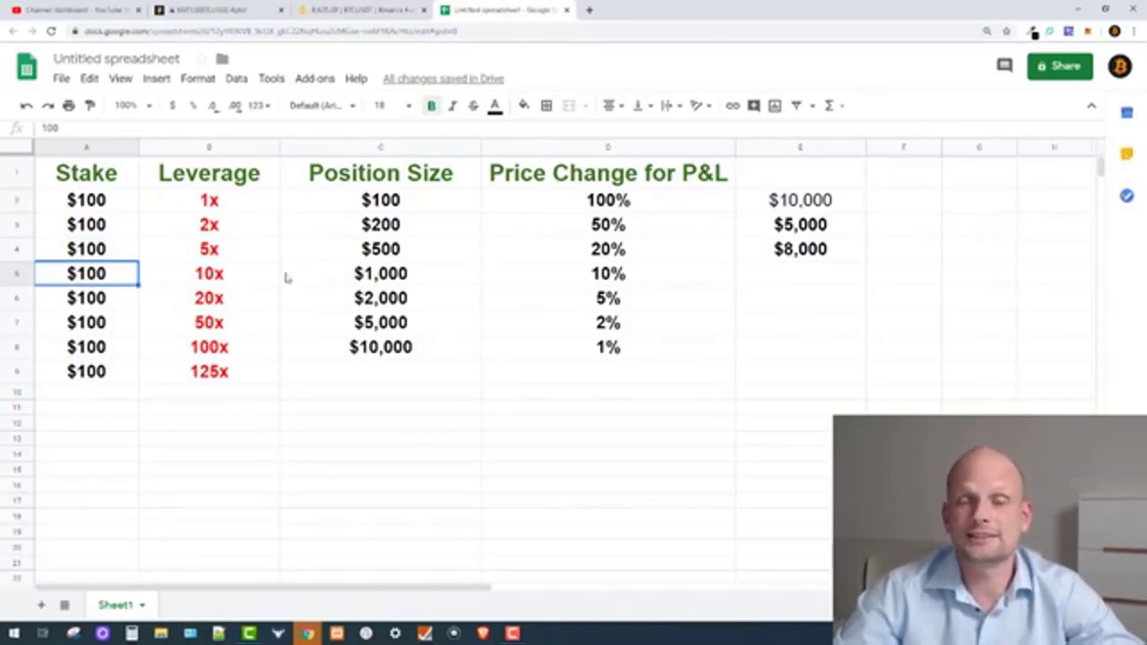
pyautogui.click(373, 281)
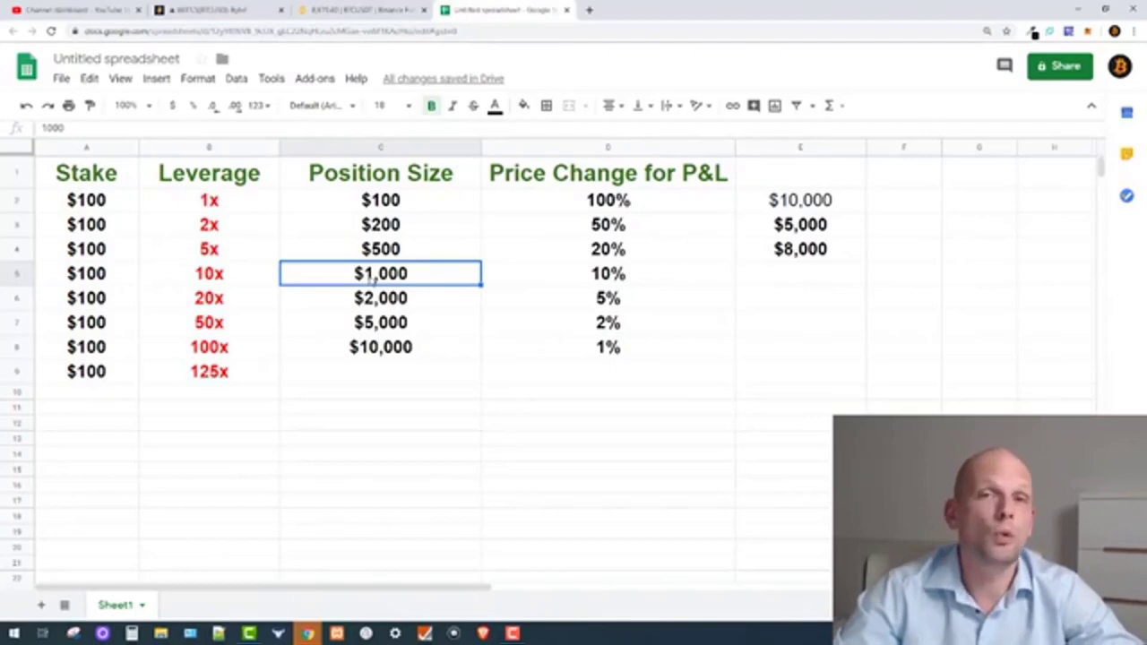
pyautogui.click(600, 280)
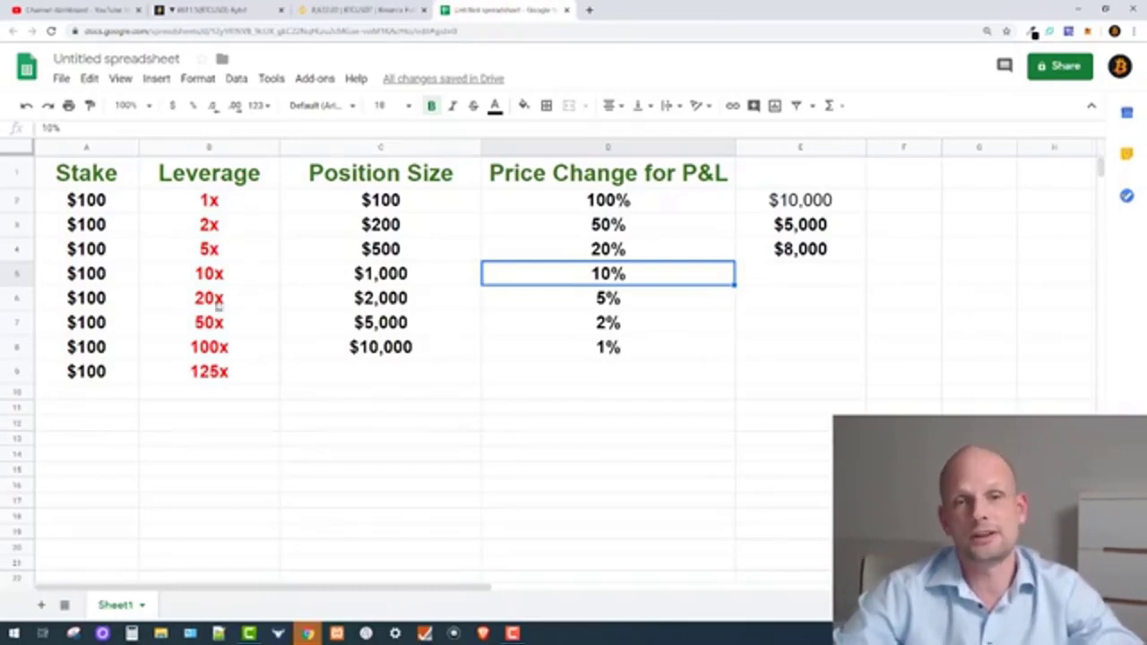
pyautogui.click(98, 303)
pyautogui.click(372, 305)
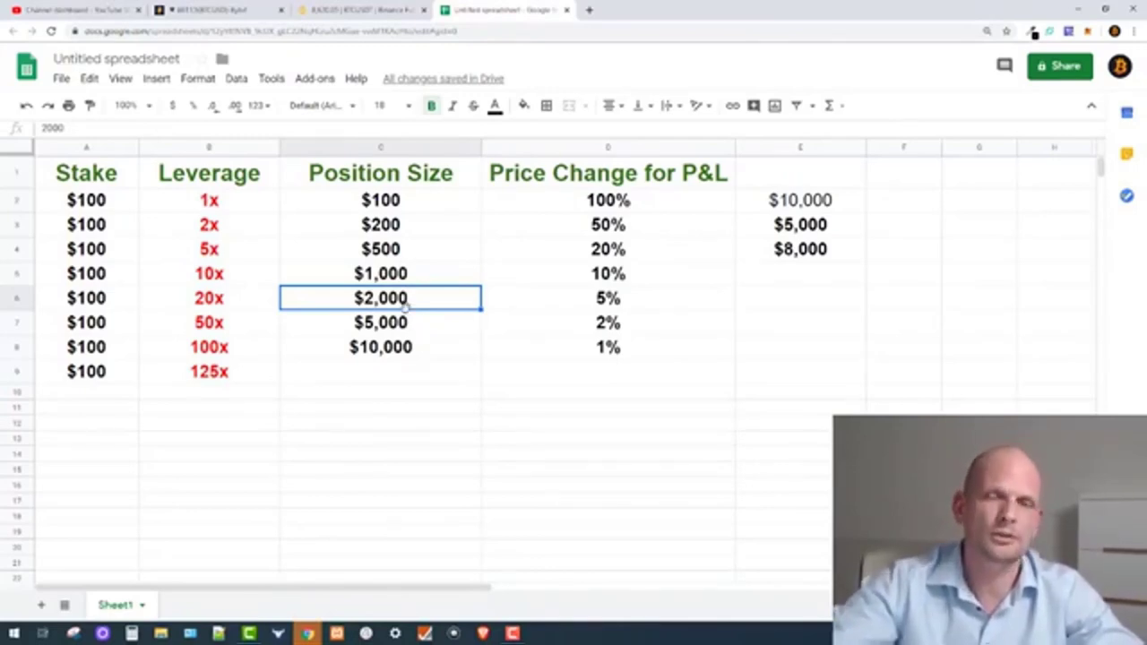
# Switch to the Bybit and Binance Futures pages and view their Bitcoin trading screens.
pyautogui.click(359, 10)
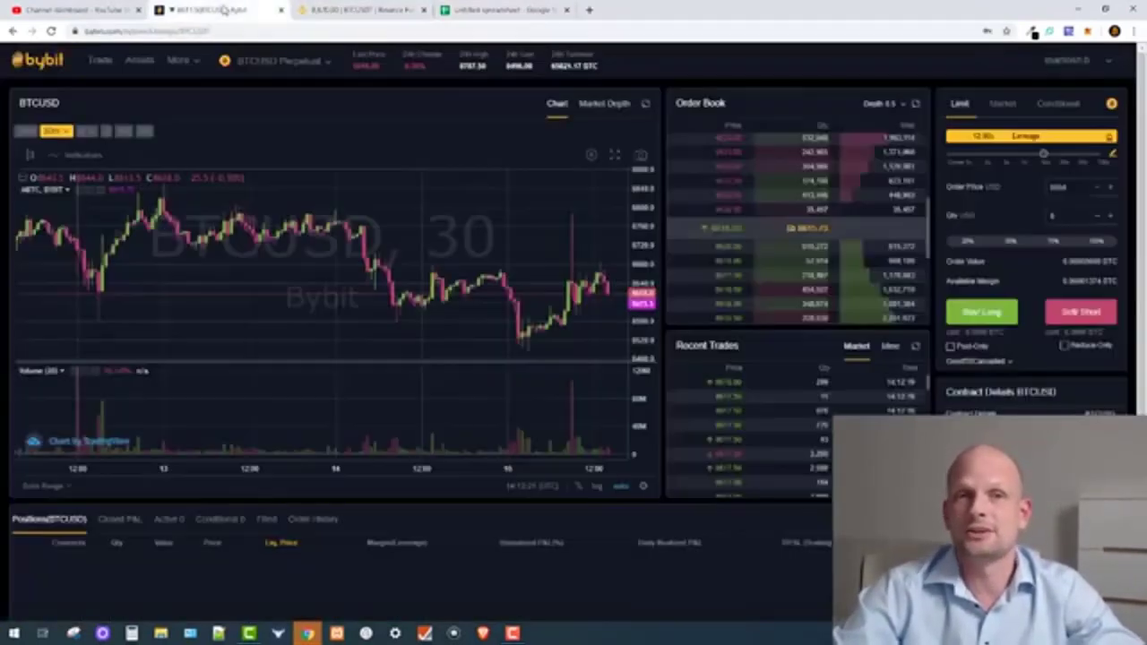
pyautogui.click(237, 11)
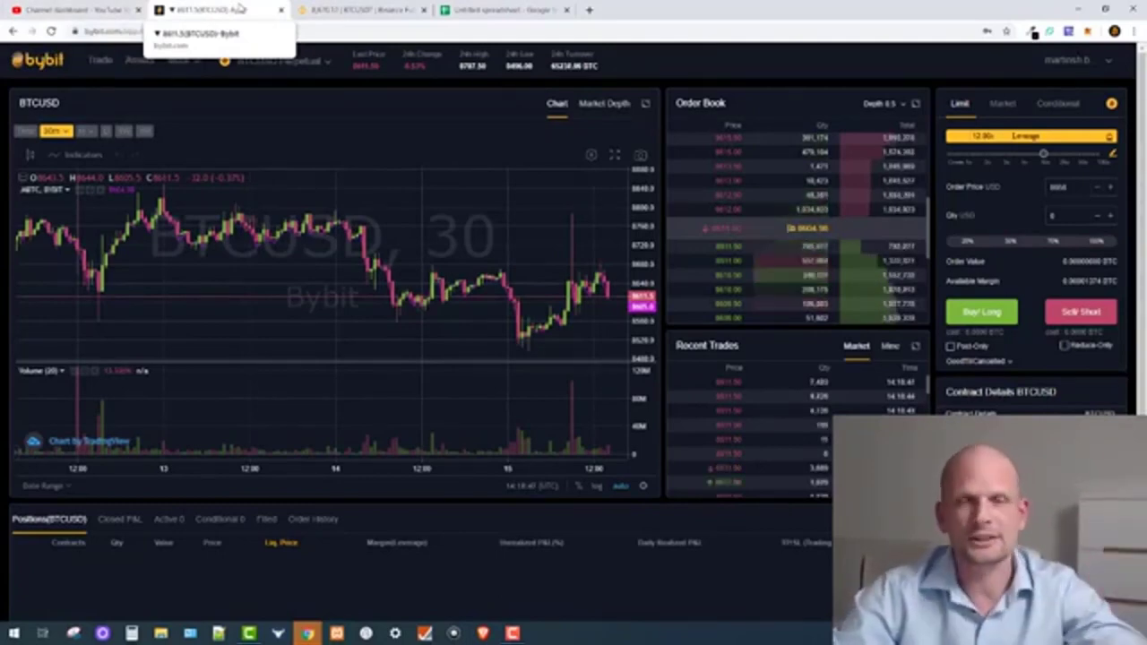
pyautogui.click(358, 9)
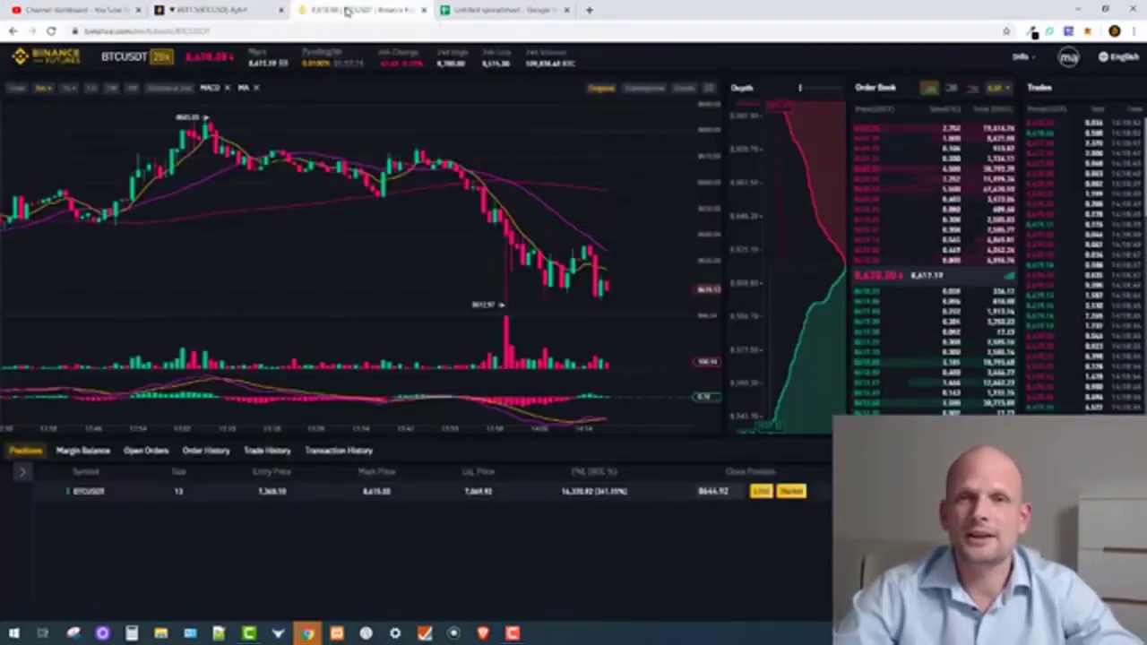
# Return to the Google Sheets table and examine the stake, position size and price change for 50x leverage.
pyautogui.click(502, 9)
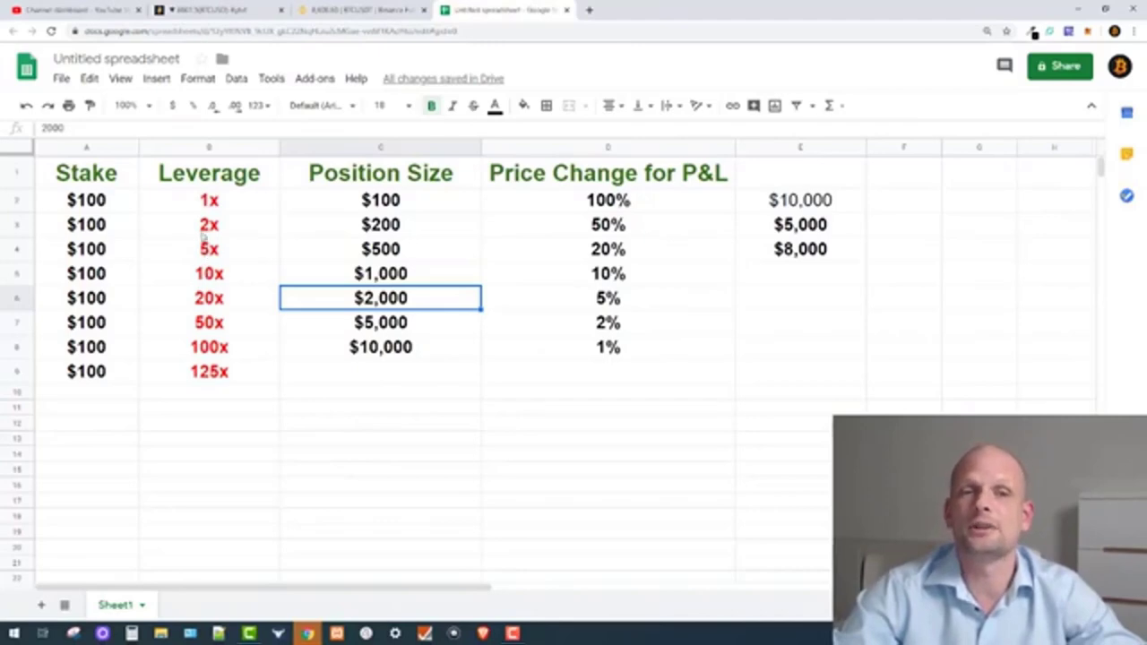
pyautogui.click(217, 321)
pyautogui.click(93, 326)
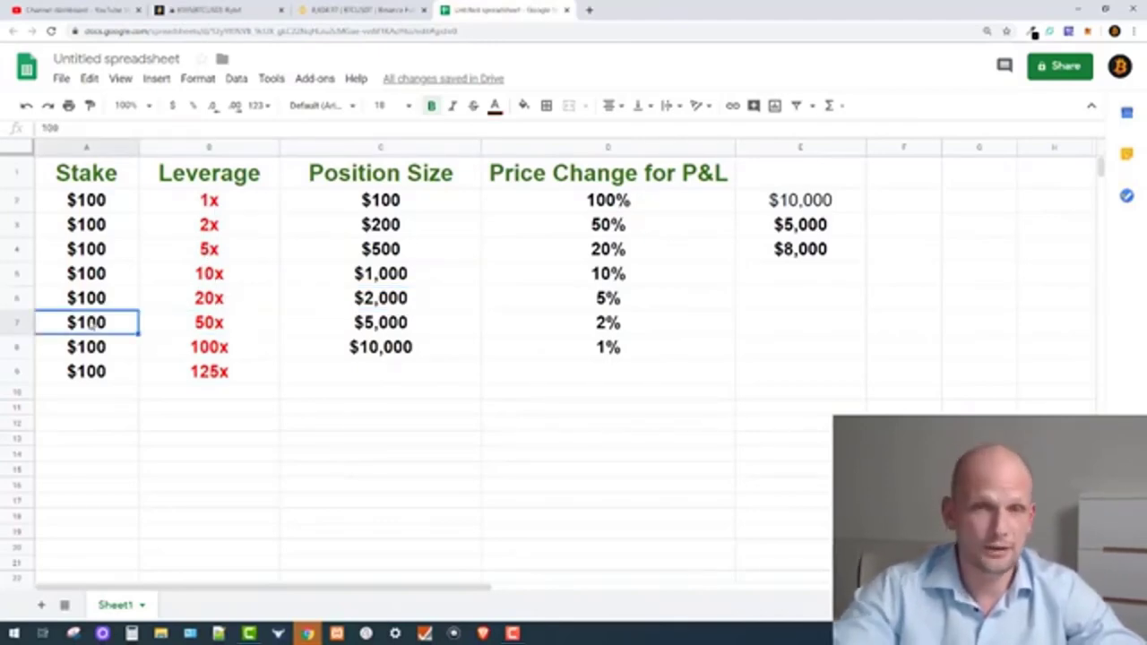
pyautogui.click(211, 336)
pyautogui.click(388, 332)
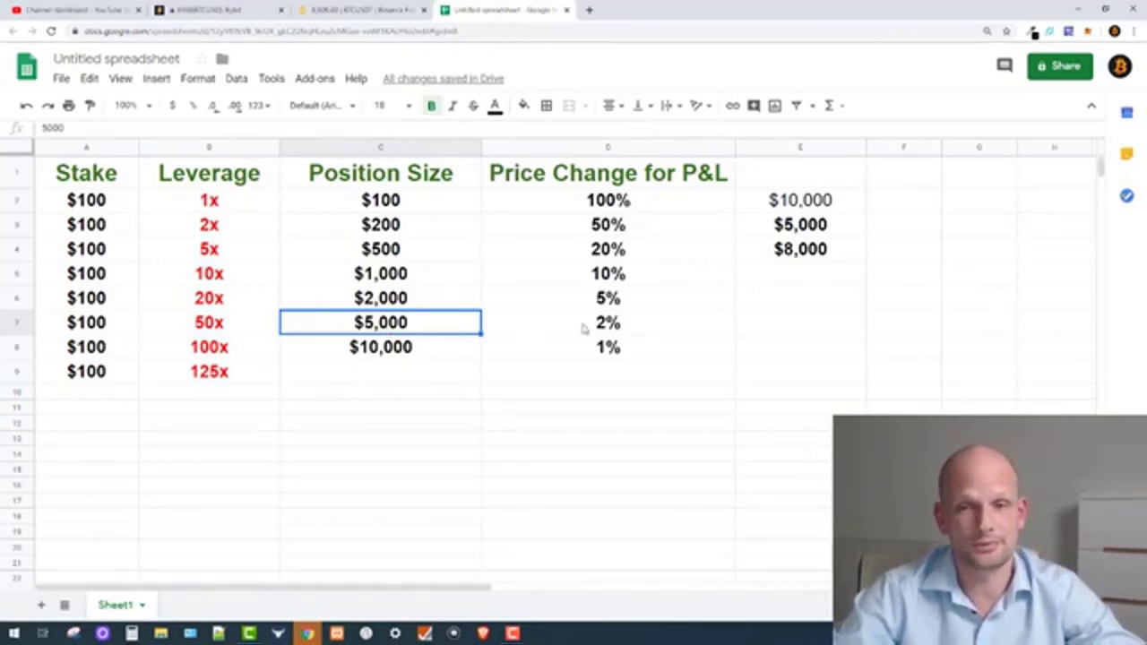
pyautogui.click(610, 324)
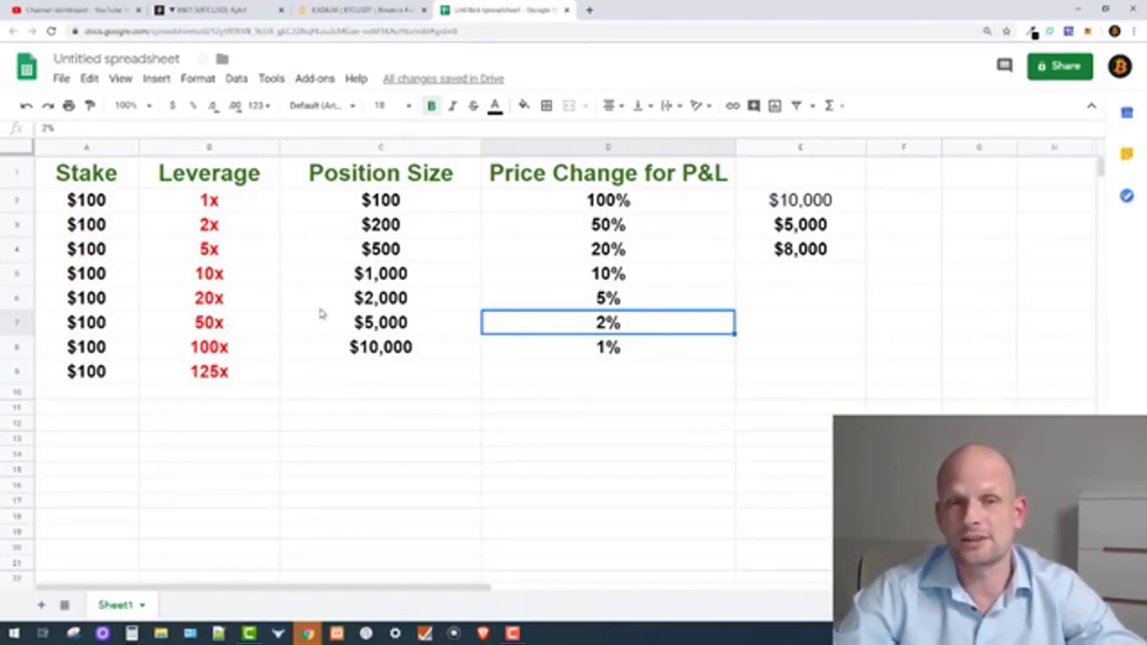
pyautogui.click(379, 329)
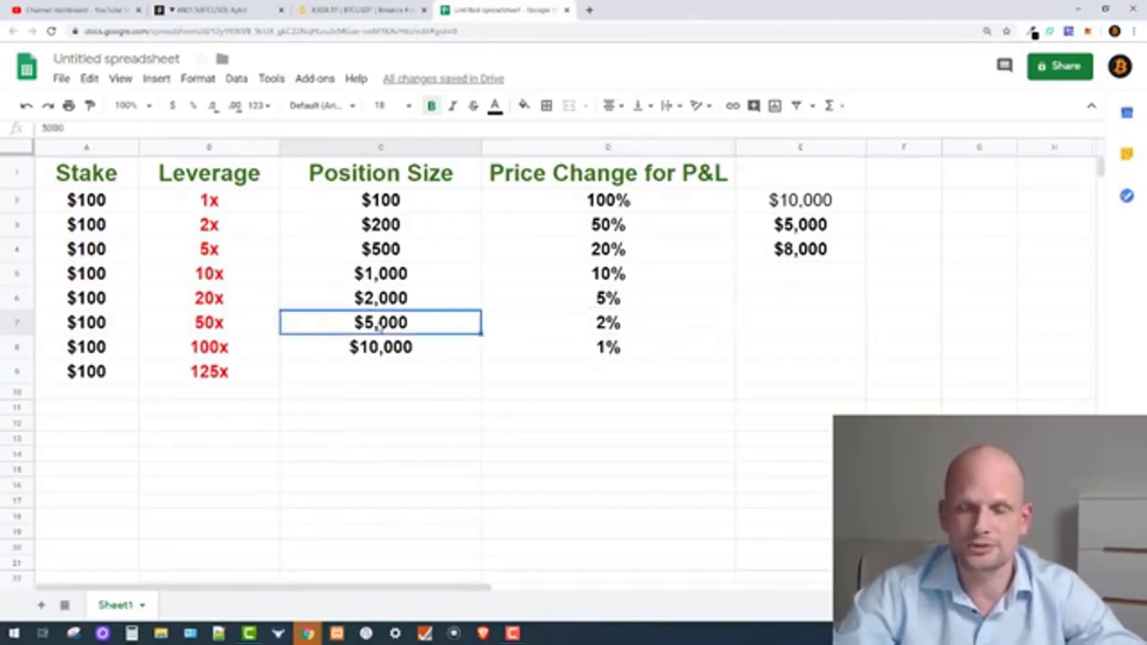
pyautogui.click(611, 331)
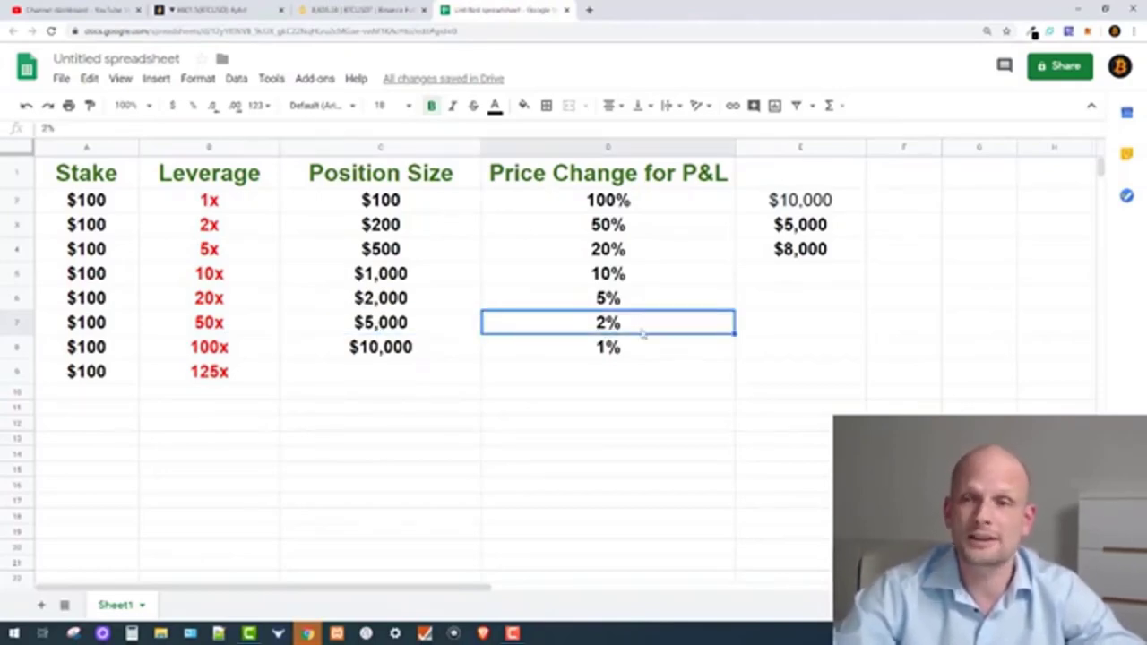
# Compare the amount in cell E2 with the price change for 100x leverage.
pyautogui.click(780, 199)
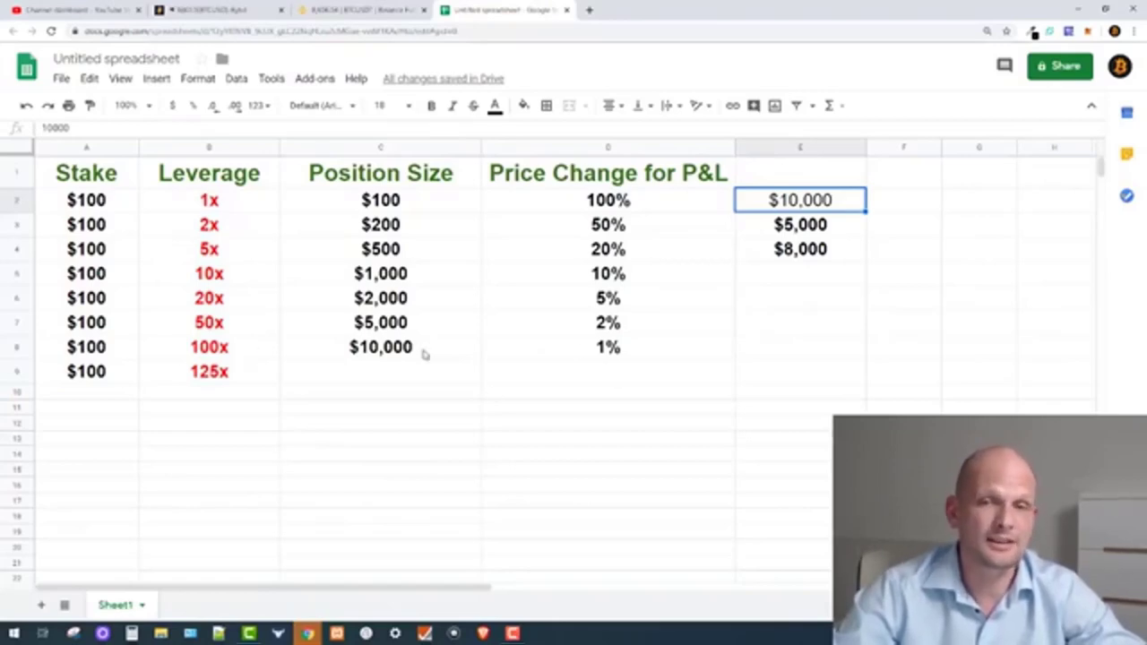
pyautogui.click(615, 356)
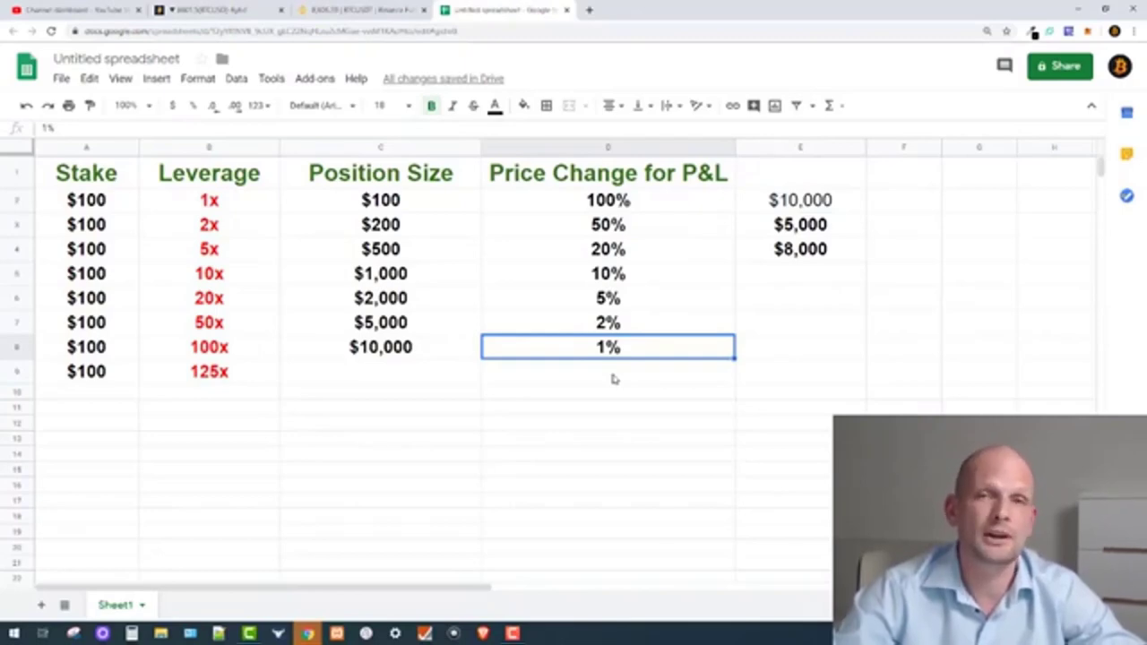
pyautogui.click(765, 204)
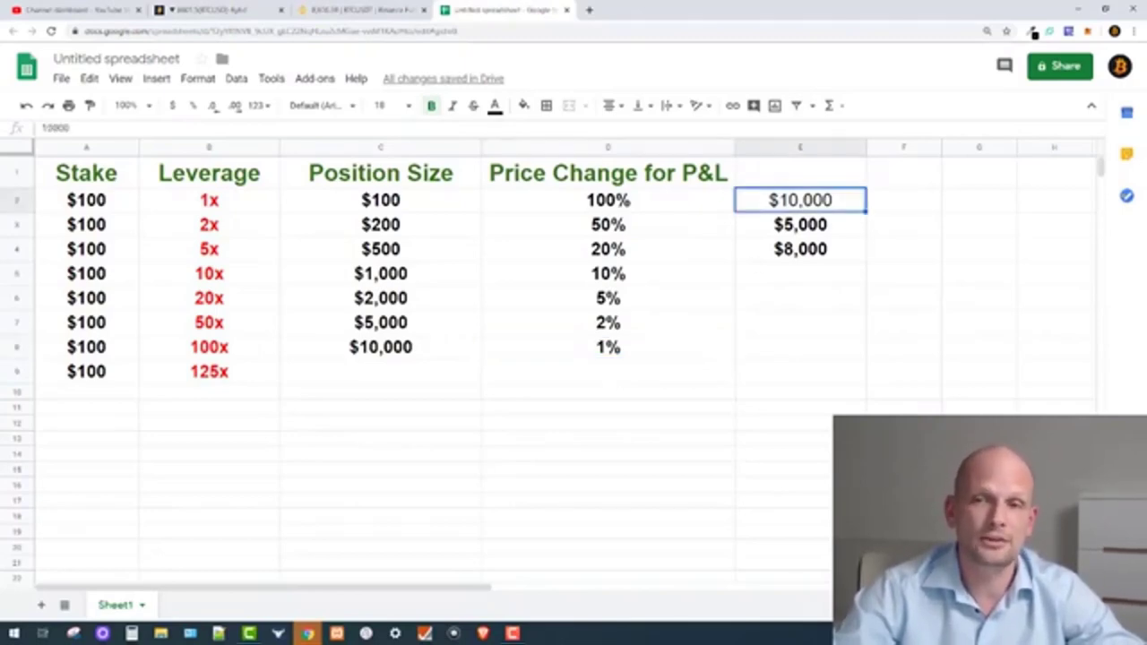
pyautogui.click(776, 345)
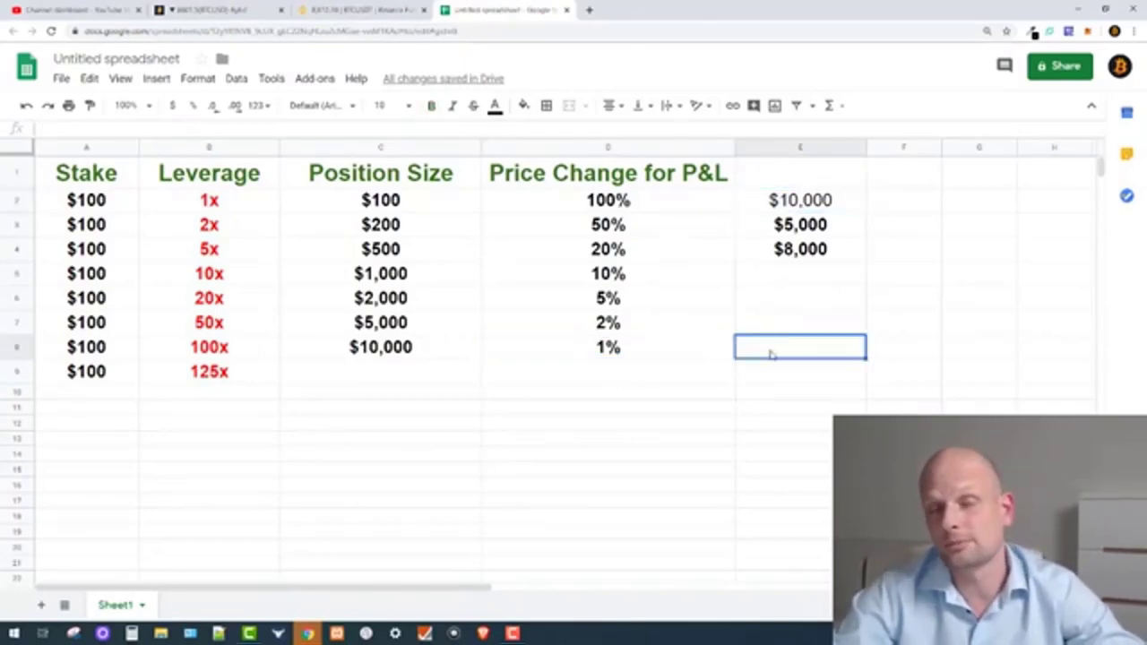
# Go through the 125x leverage row from its stake and leverage to the empty position size and price change cells.
pyautogui.click(85, 378)
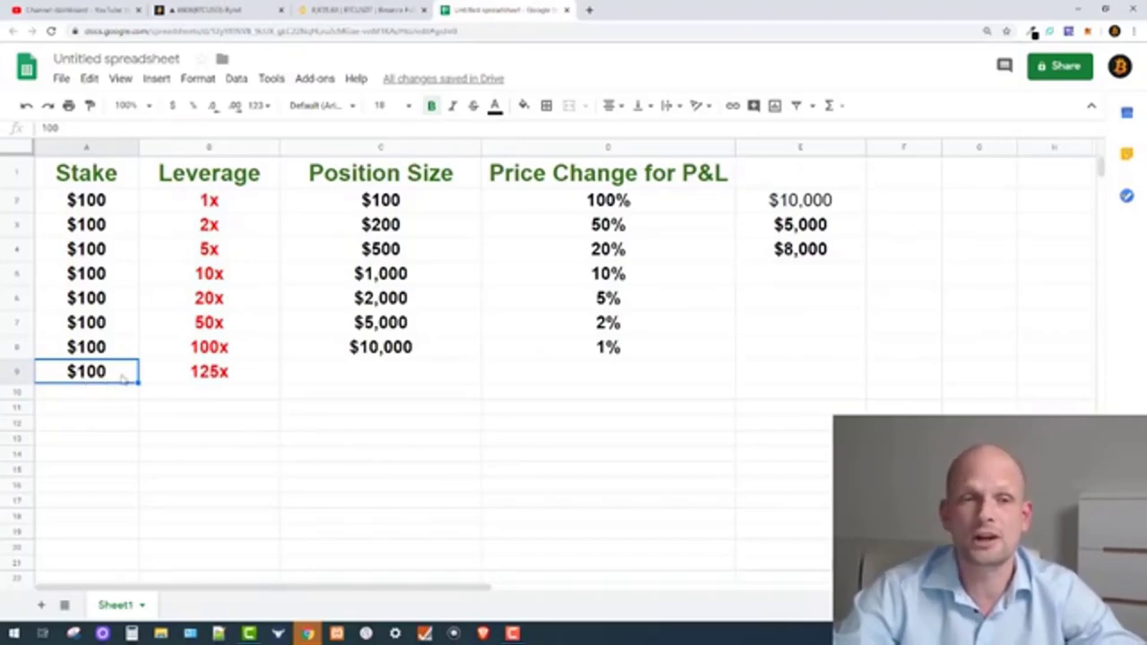
pyautogui.click(197, 379)
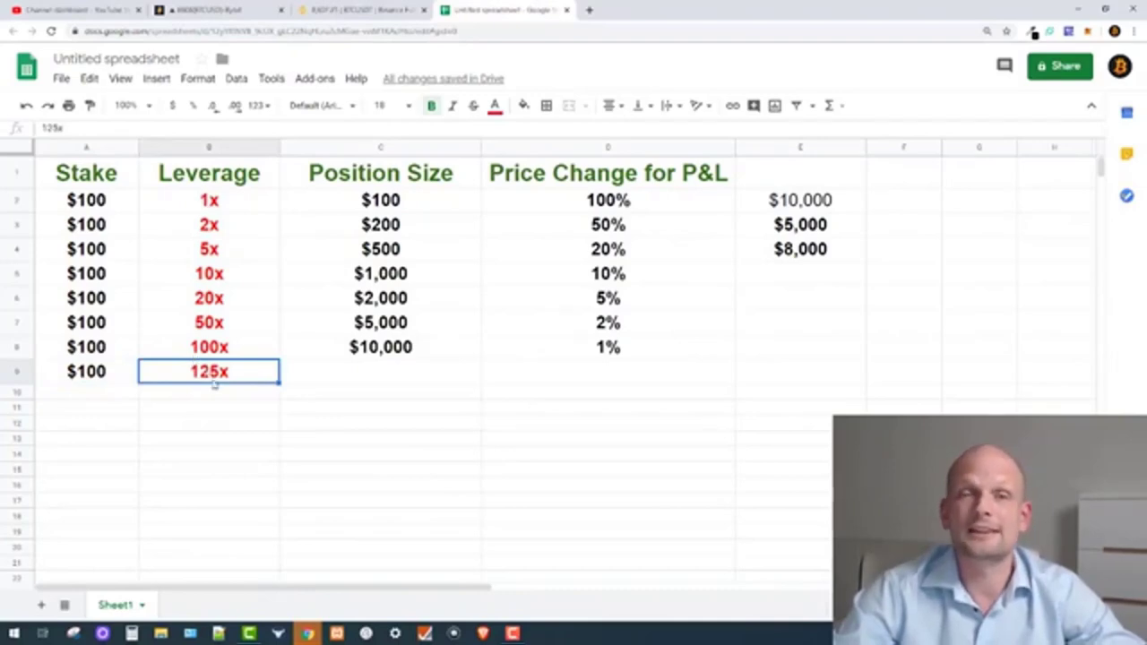
pyautogui.click(366, 379)
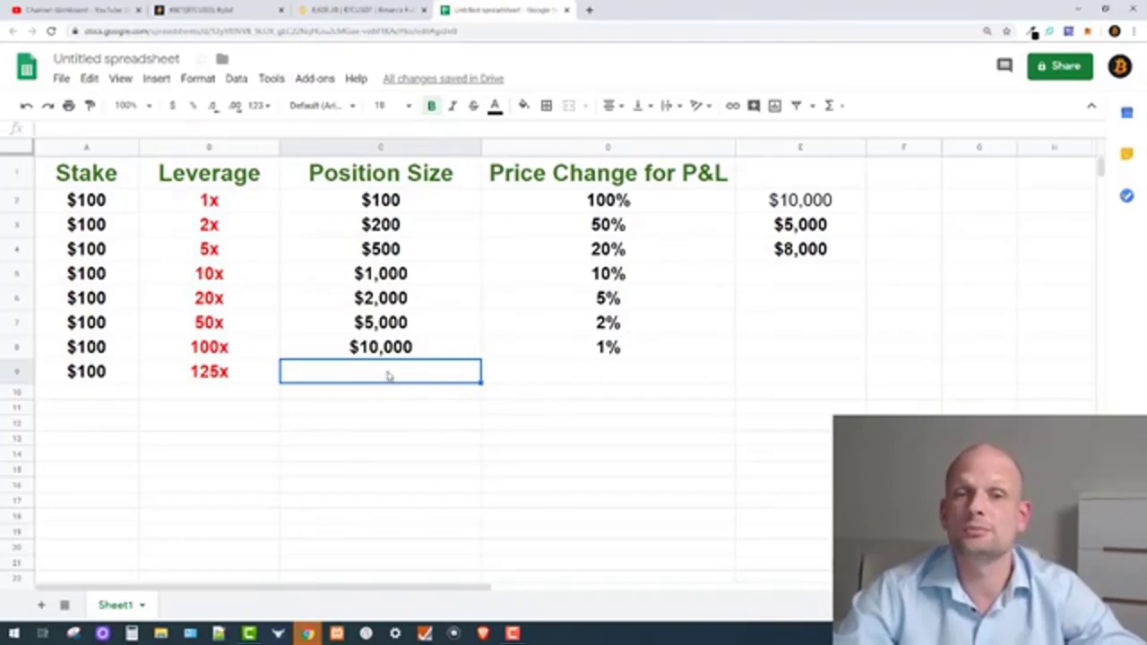
pyautogui.click(633, 376)
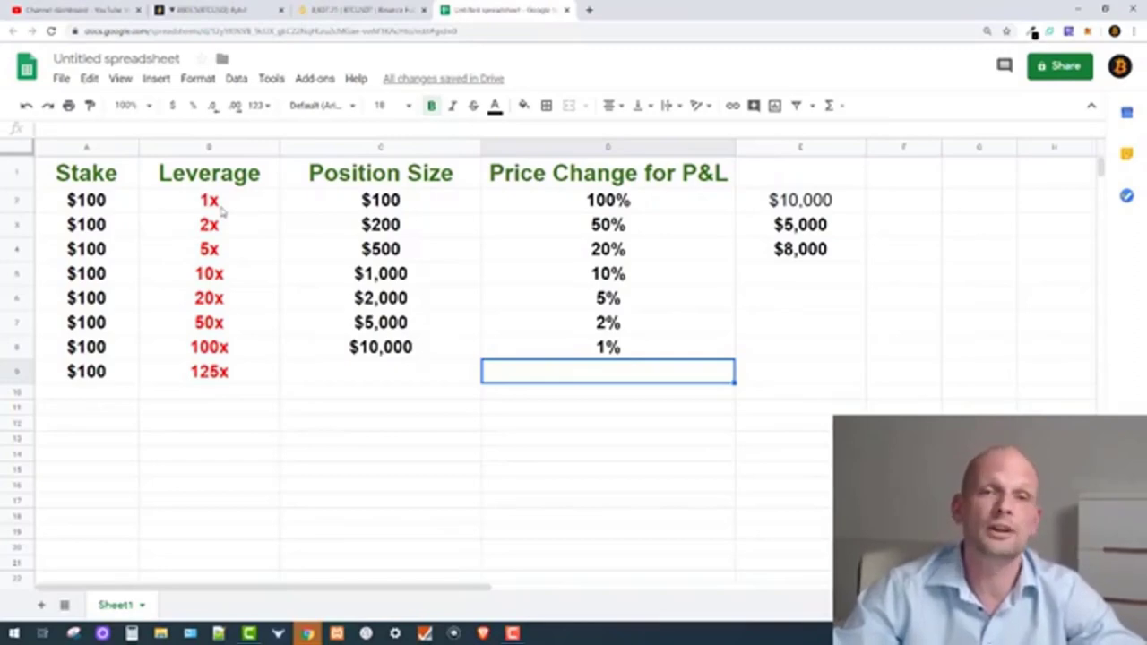
# Revisit the Binance Futures and Bybit trading pages, and return to the Google Sheets leverage table.
pyautogui.click(359, 10)
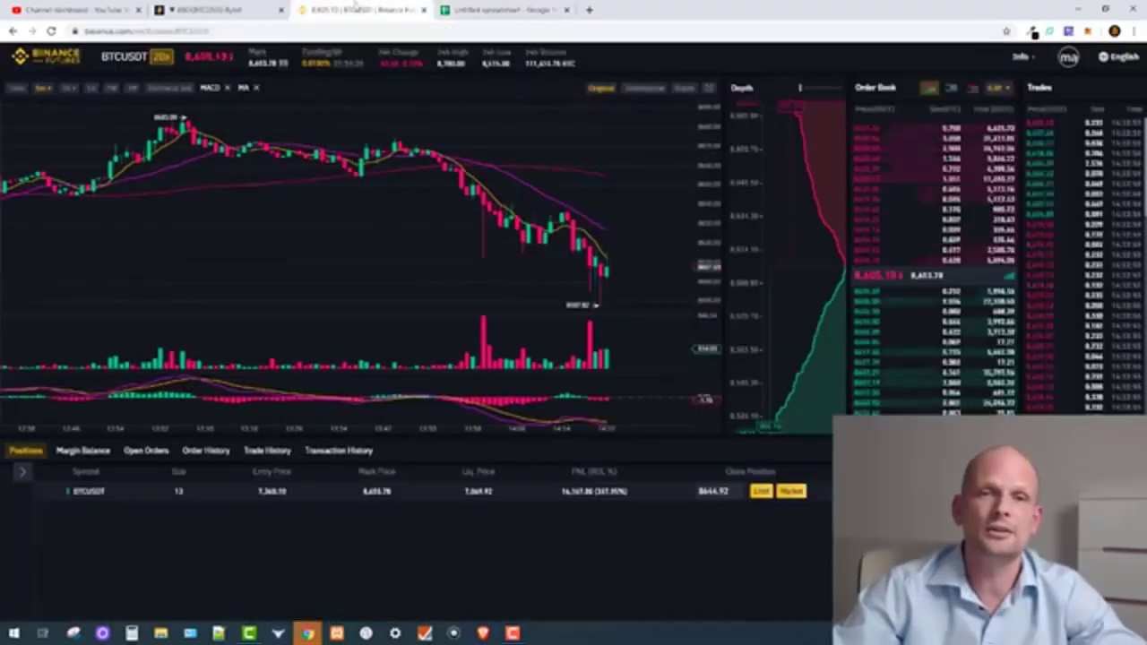
pyautogui.click(215, 10)
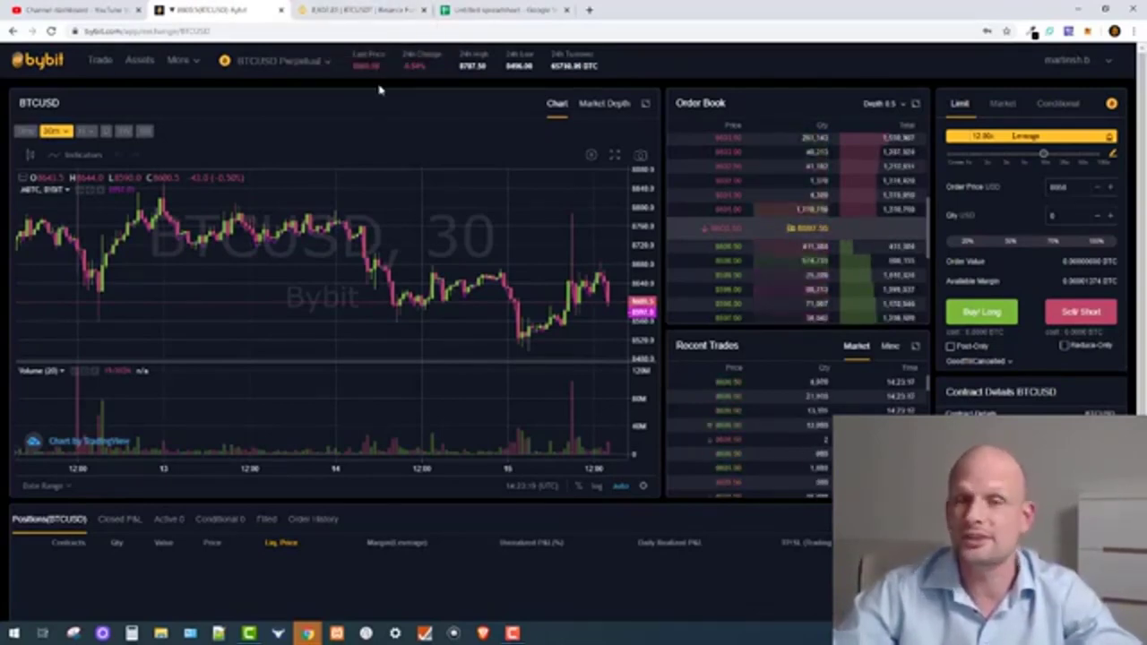
pyautogui.click(358, 10)
pyautogui.click(484, 10)
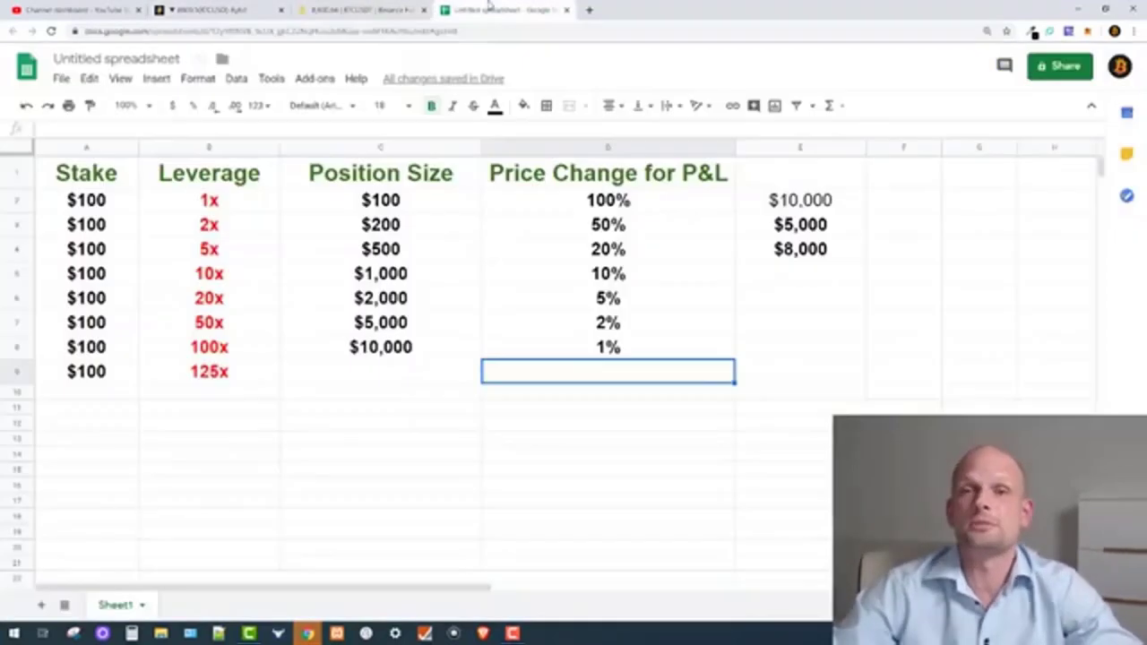